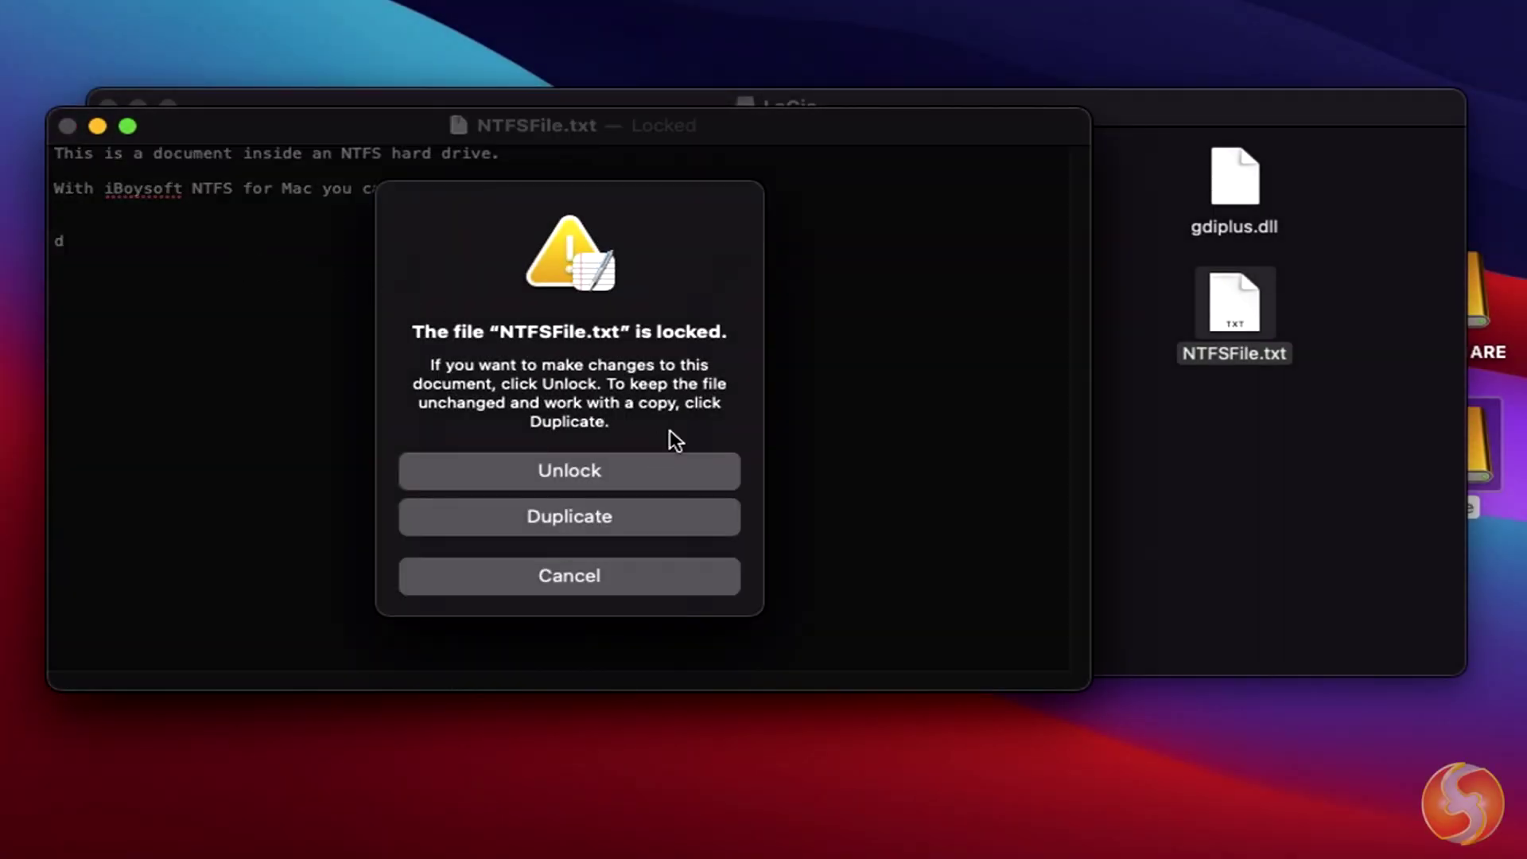
# - Cancel the locked-file warning in TextEdit, leaving NTFSFile.txt unchanged
pyautogui.click(630, 577)
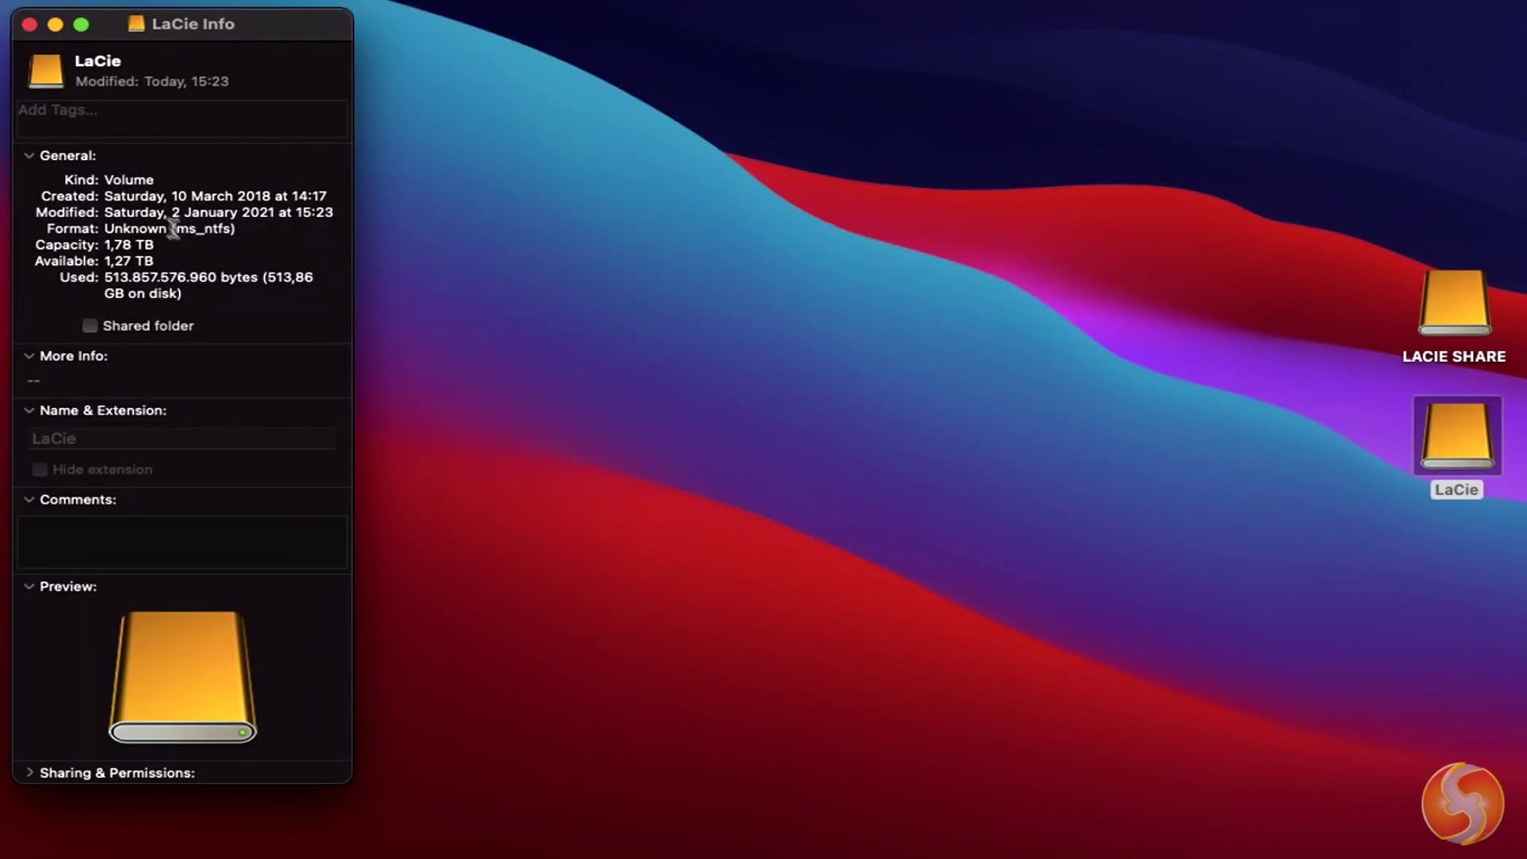
# - Highlight the drive's ms_ntfs format, then open NTFSFile.txt from the LaCie drive
pyautogui.moveTo(170, 229); pyautogui.dragTo(245, 230)
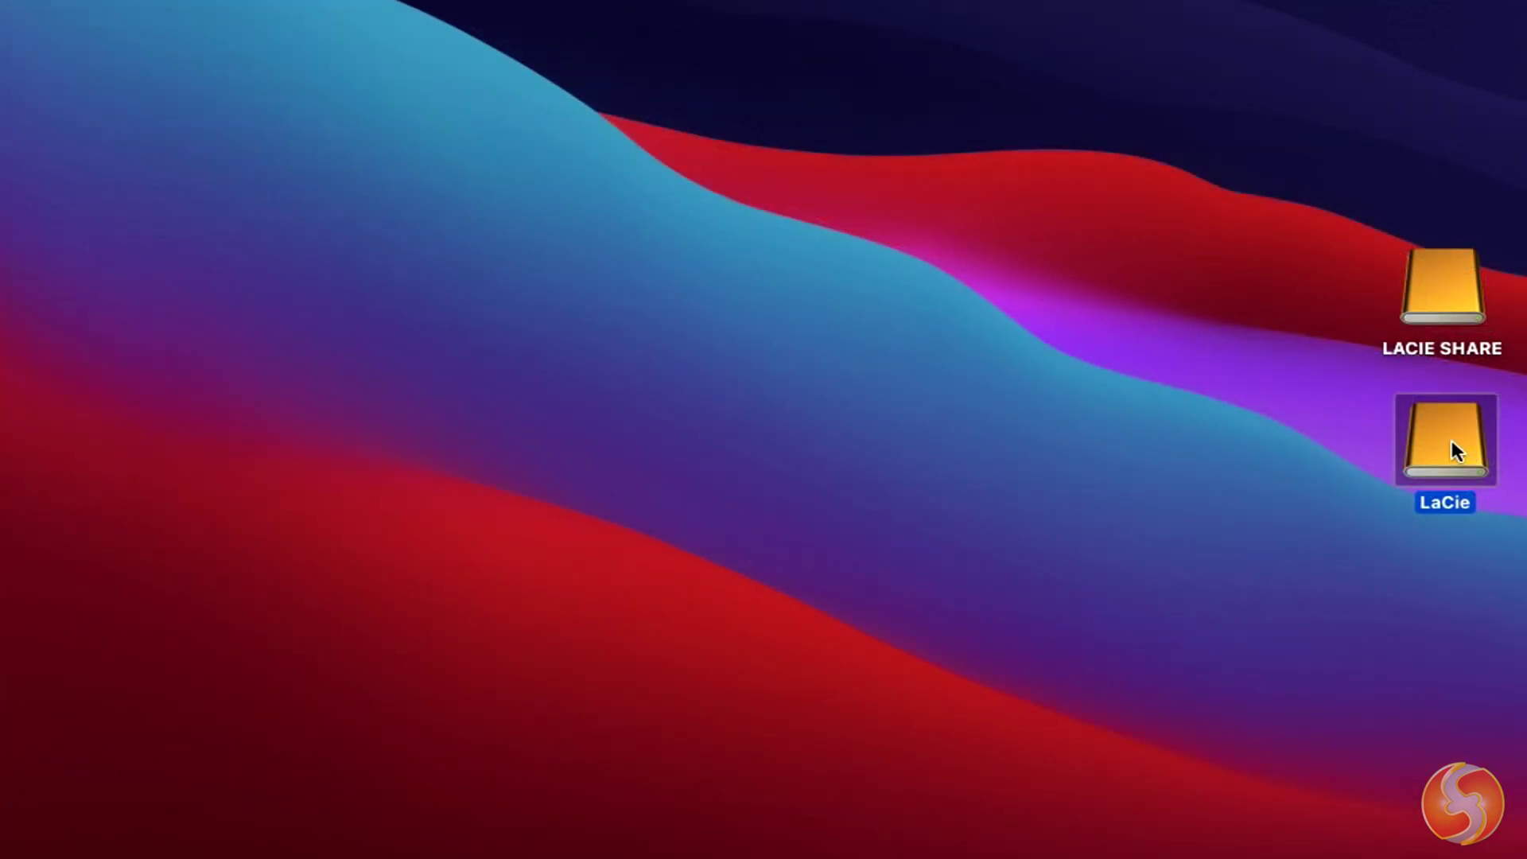
pyautogui.doubleClick(1452, 442)
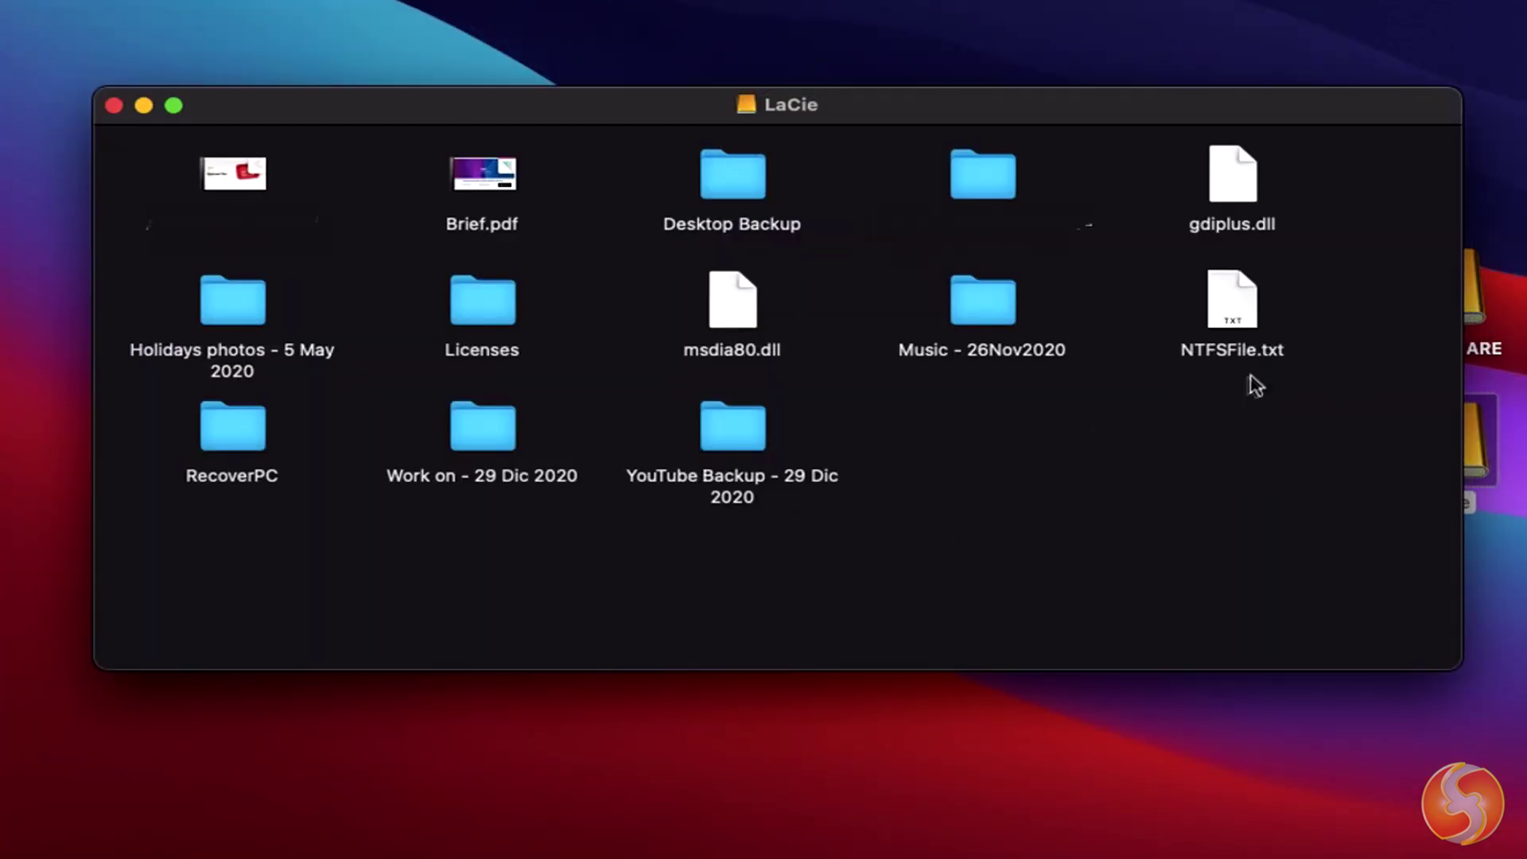
pyautogui.doubleClick(1237, 310)
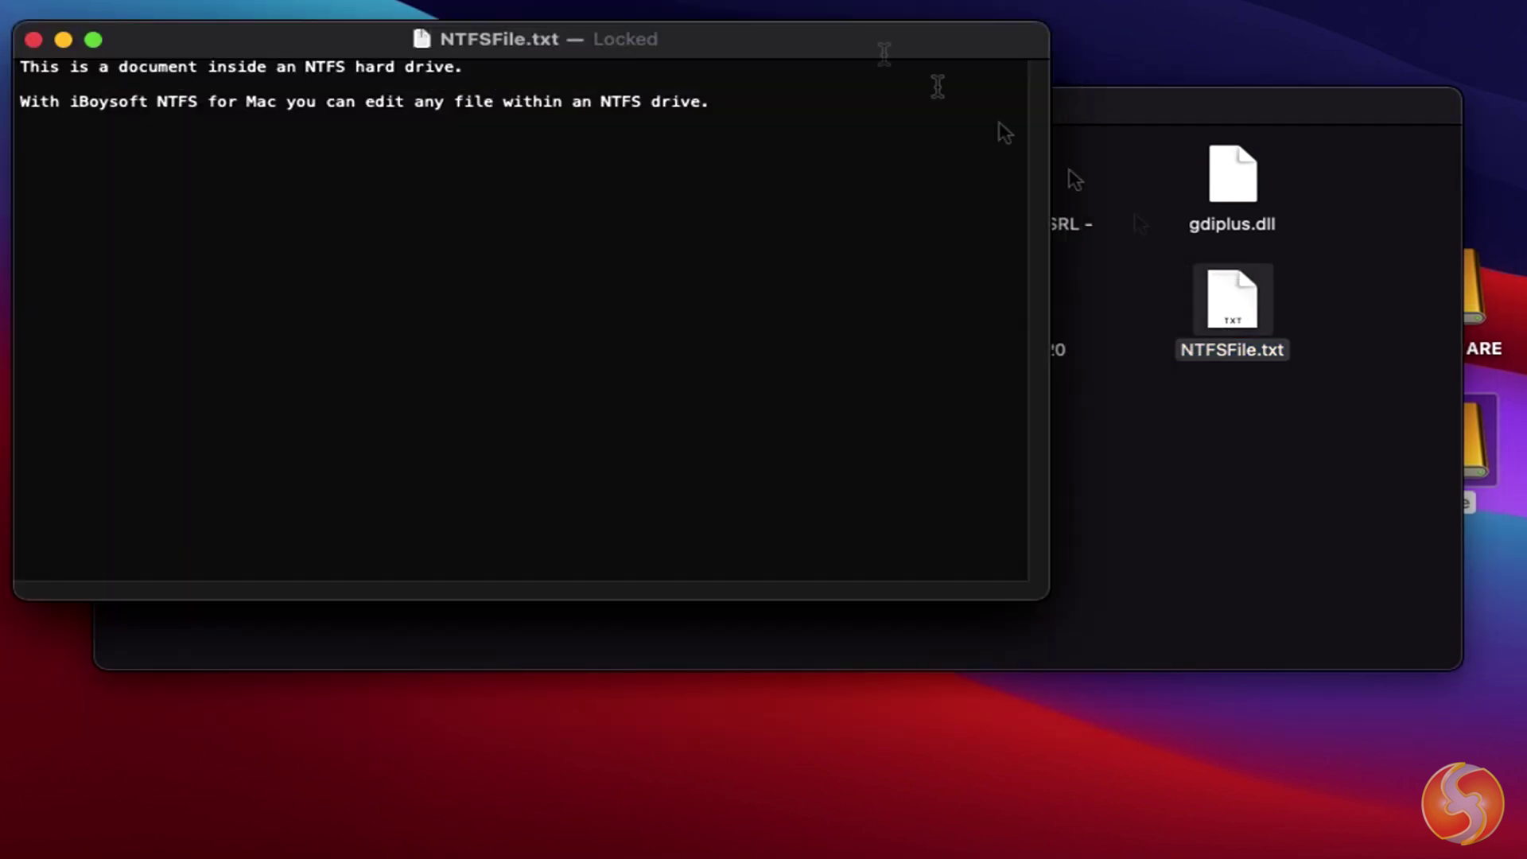
pyautogui.moveTo(760, 38); pyautogui.dragTo(800, 121)
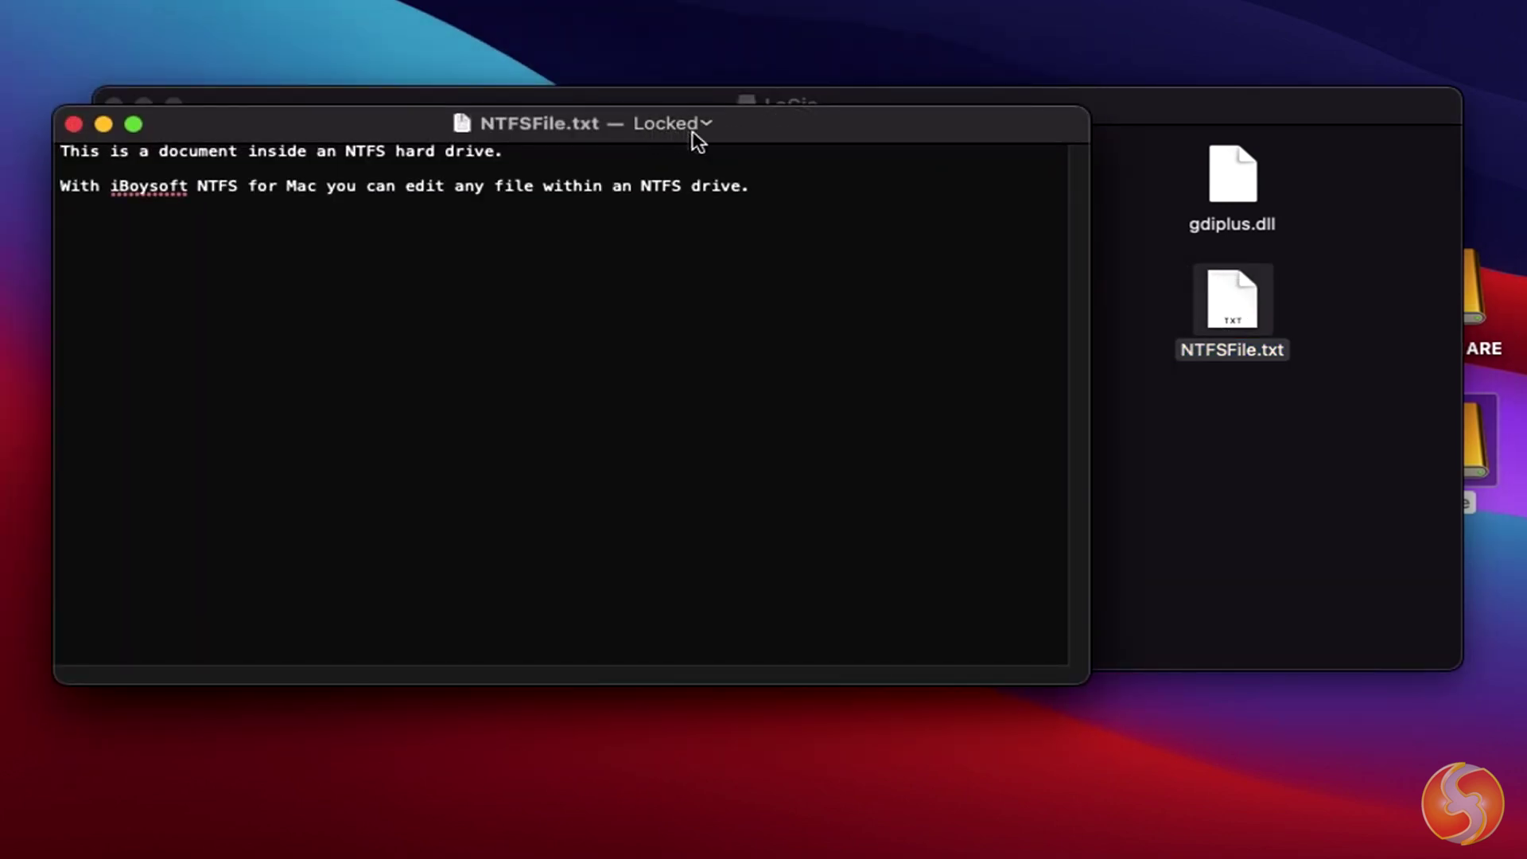
# - Try typing 'f' on a new line and attempt to unlock the locked file
pyautogui.click(709, 128)
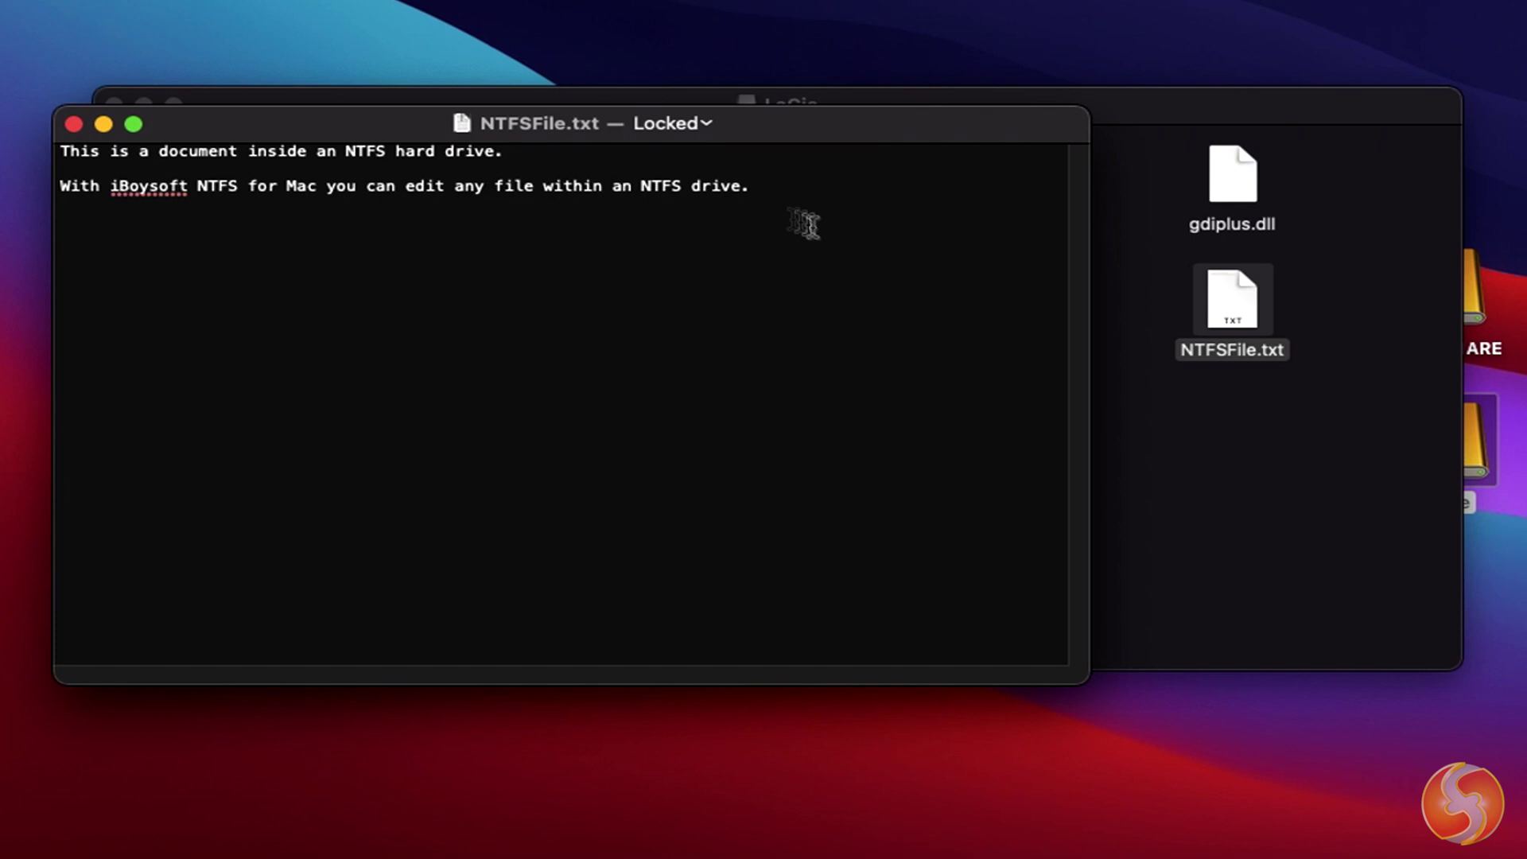
pyautogui.click(781, 188)
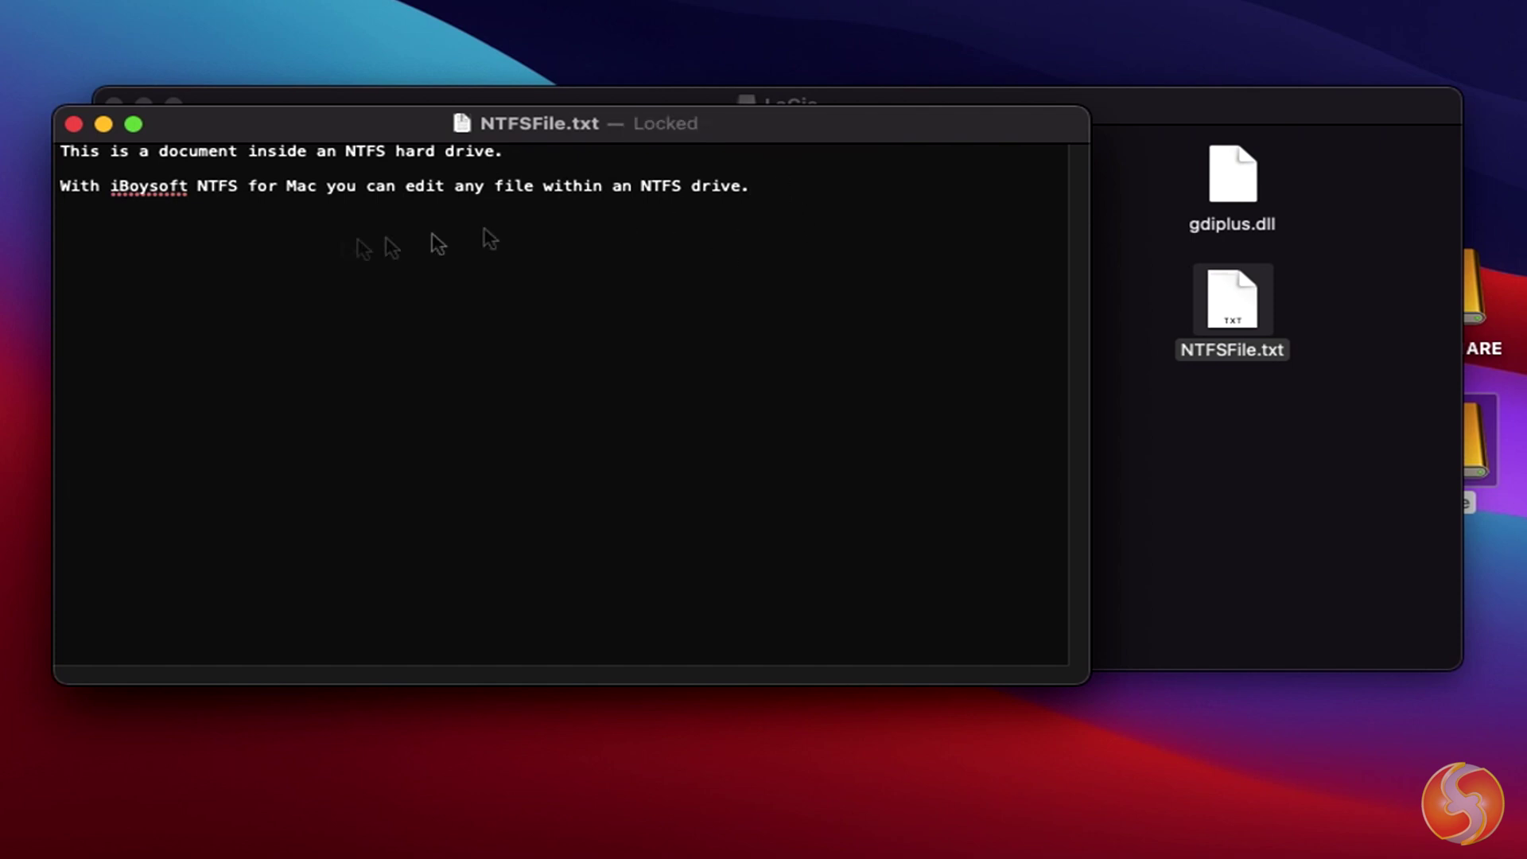
pyautogui.click(330, 241)
pyautogui.write('f')
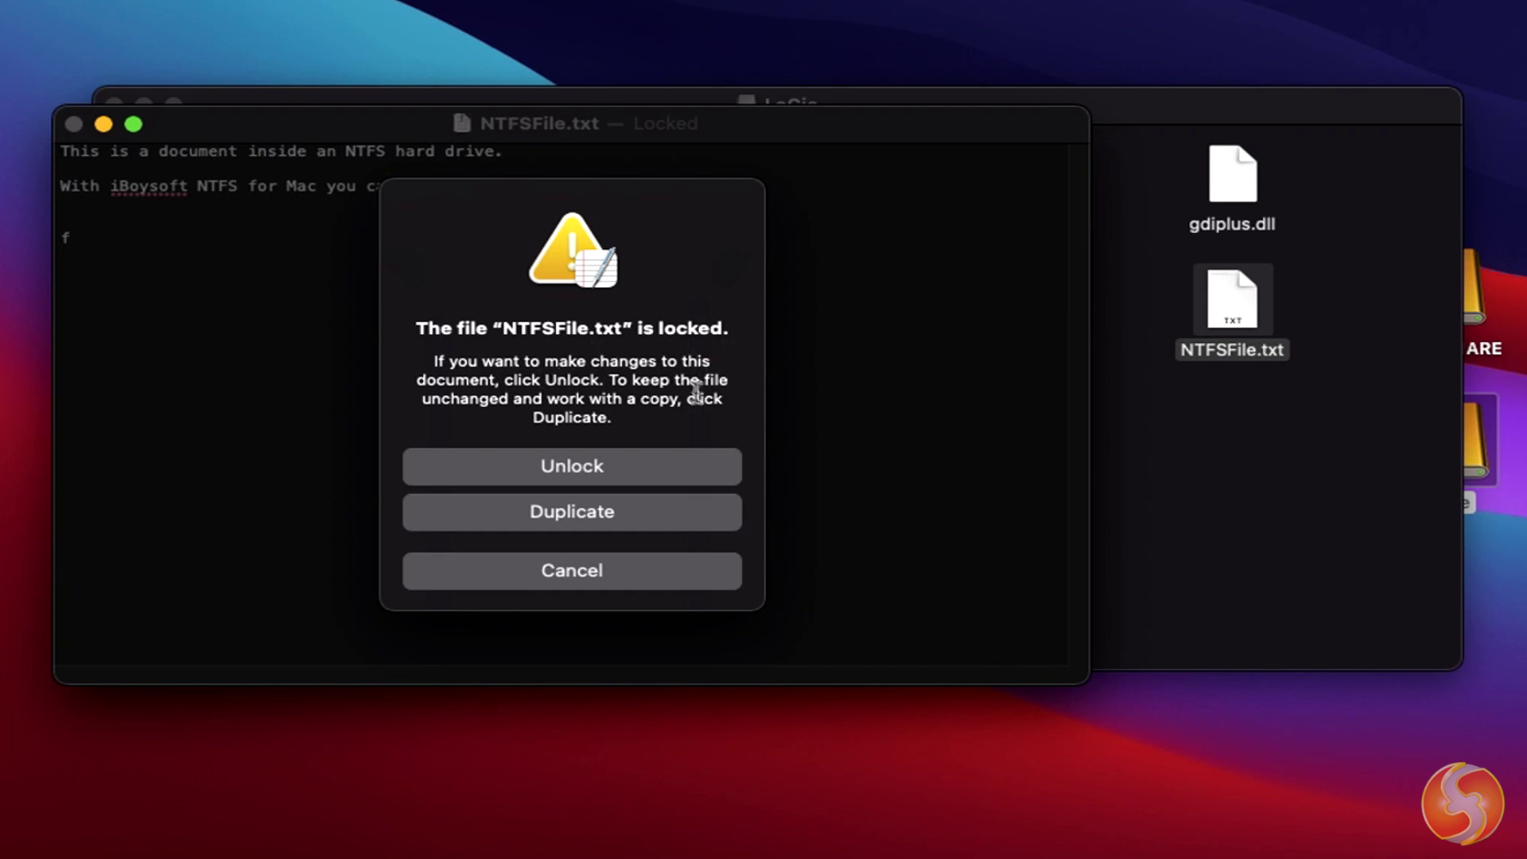
pyautogui.click(644, 467)
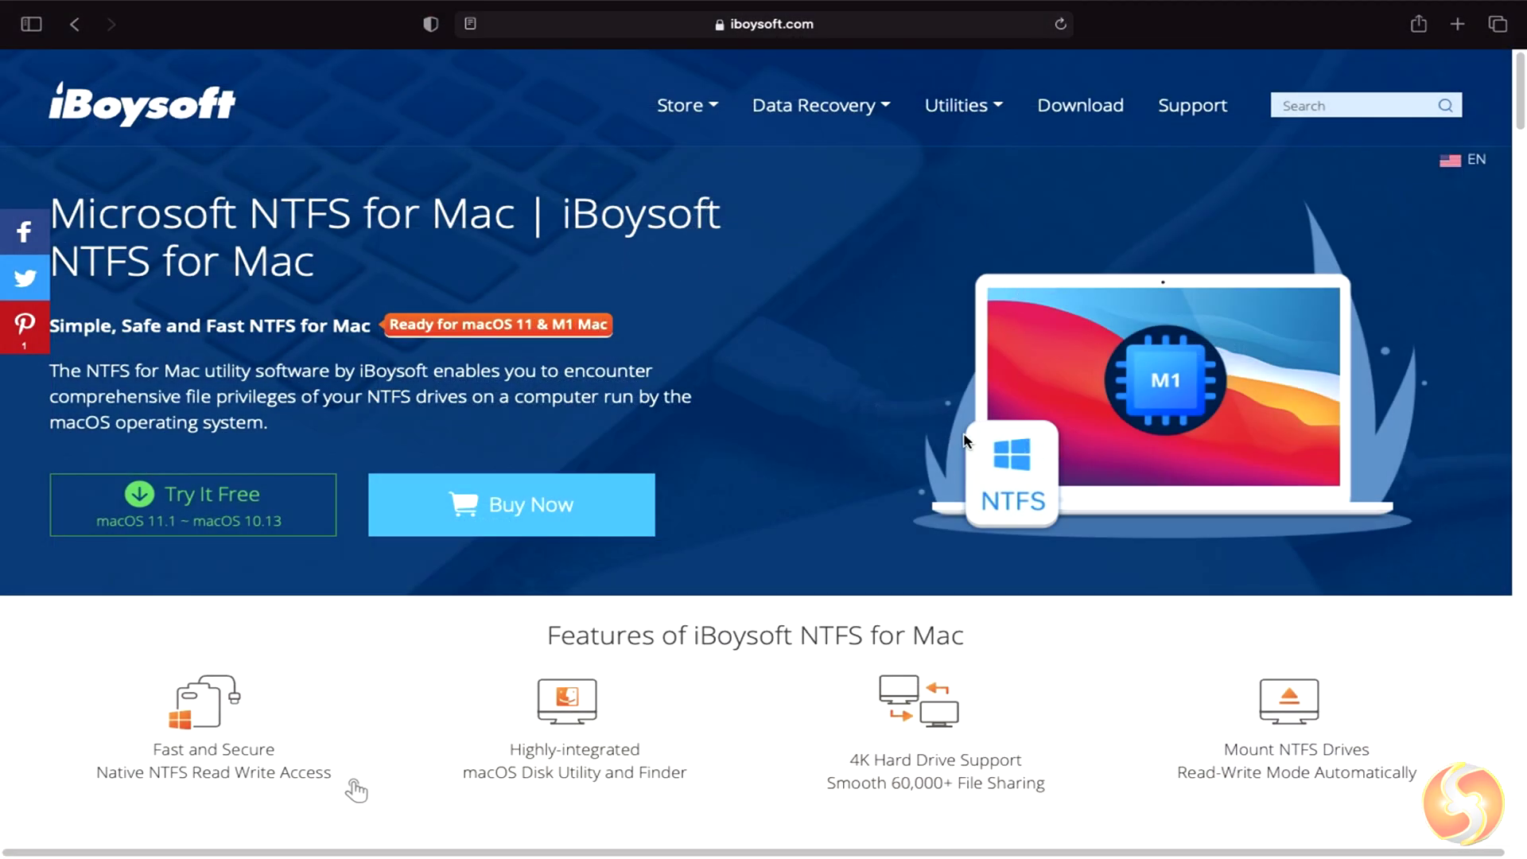
# - Scroll down the iBoysoft NTFS for Mac page through its feature sections
pyautogui.scroll(-5, 859, 628)
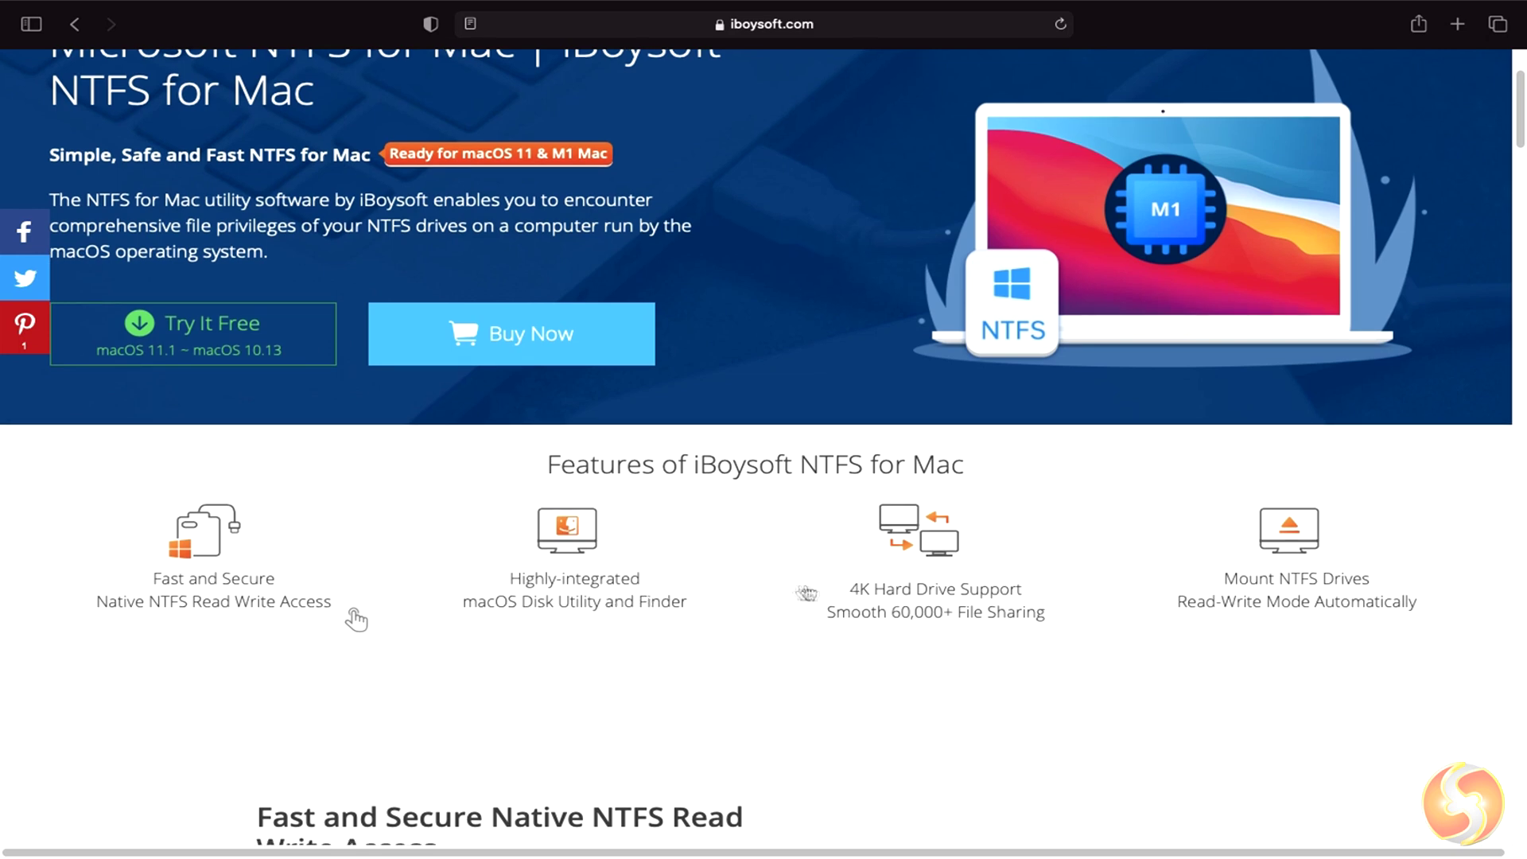
pyautogui.scroll(-10, 875, 597)
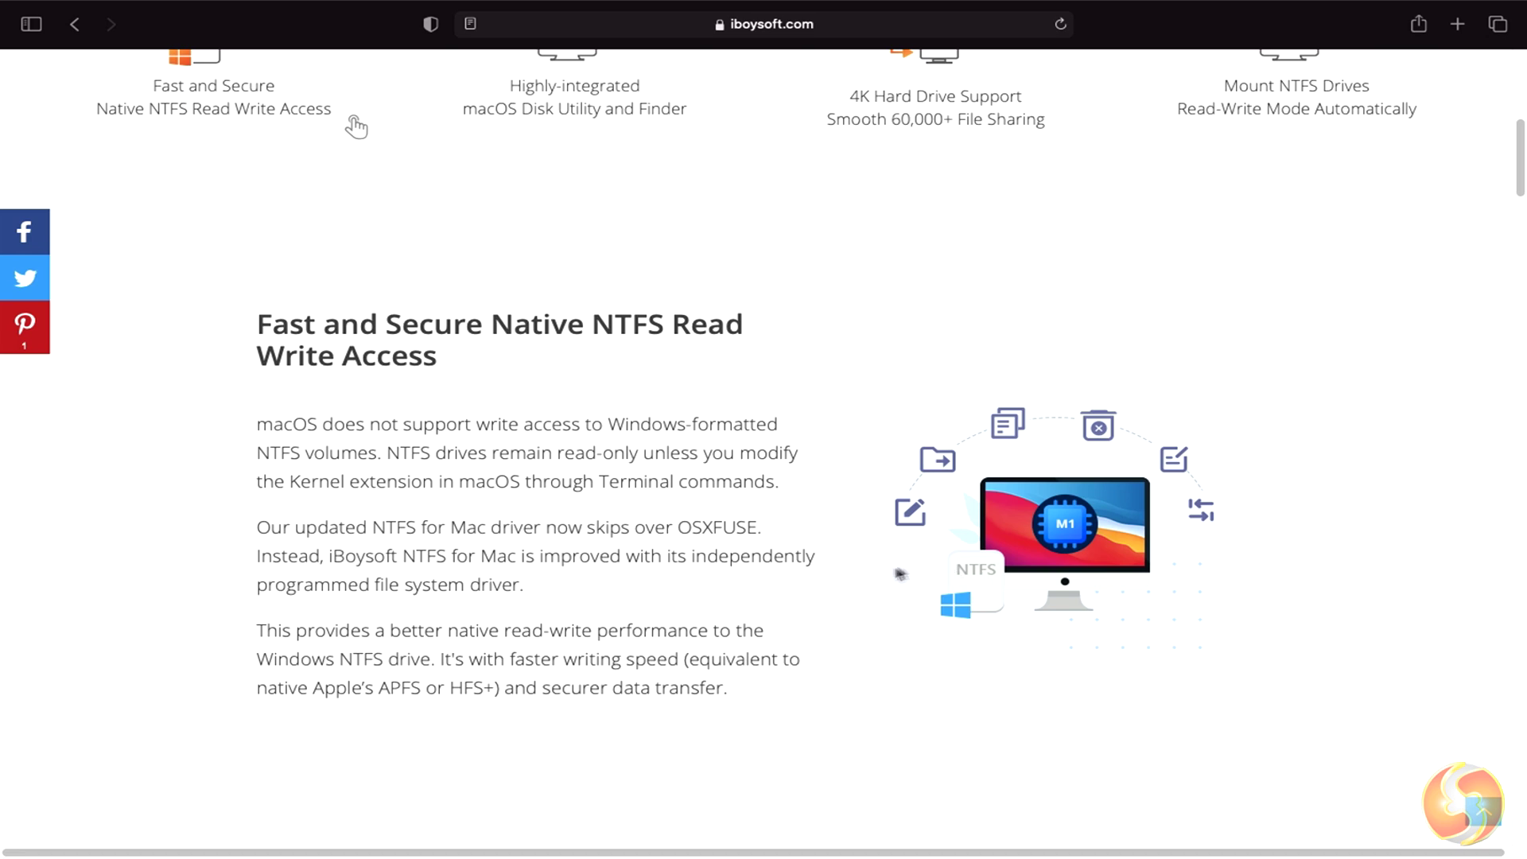
pyautogui.scroll(-10, 893, 573)
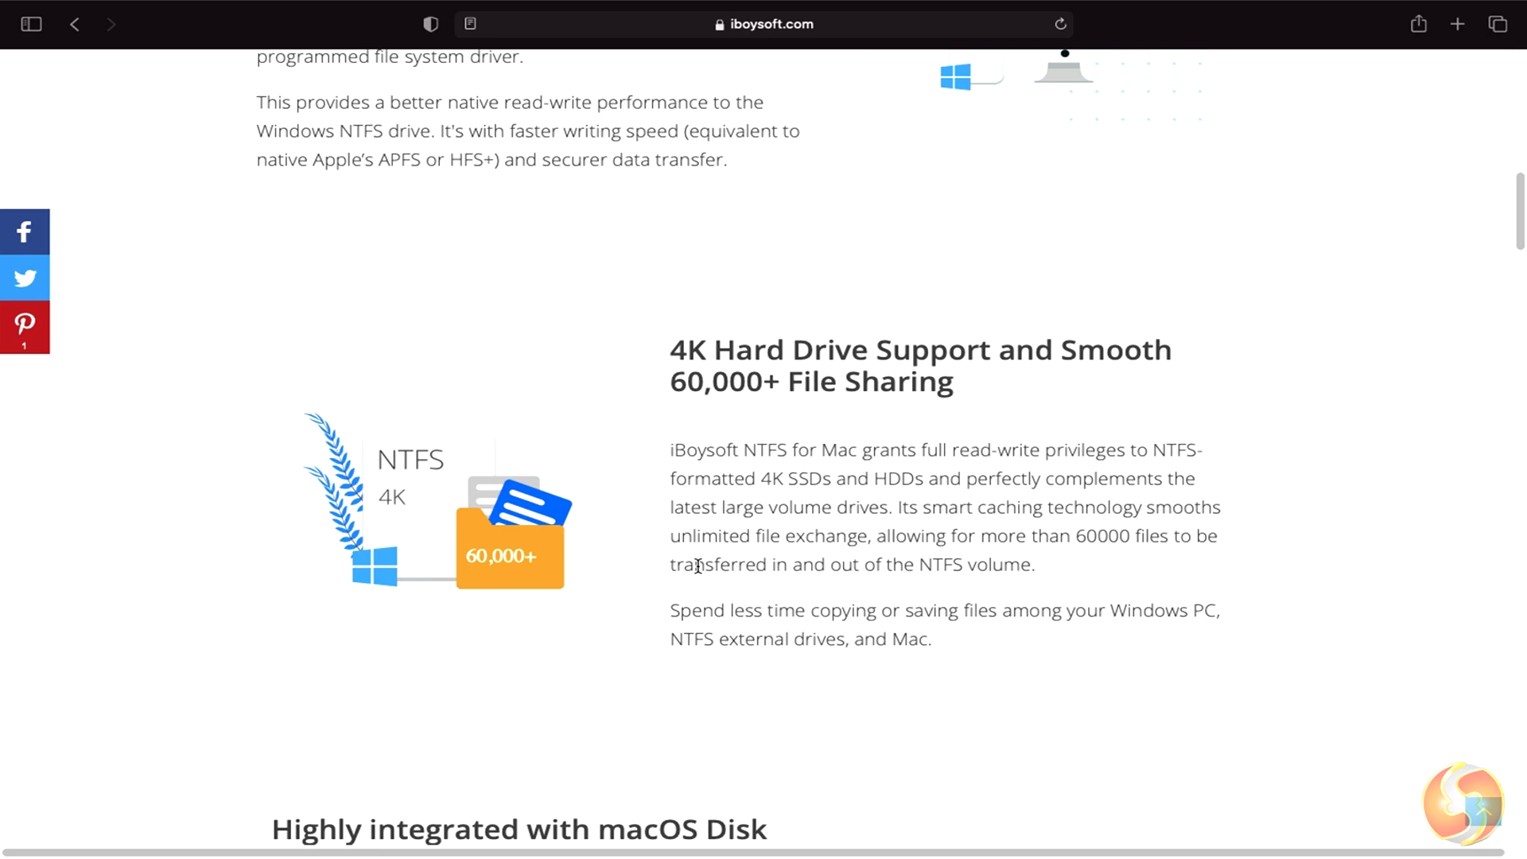
pyautogui.scroll(-10, 915, 599)
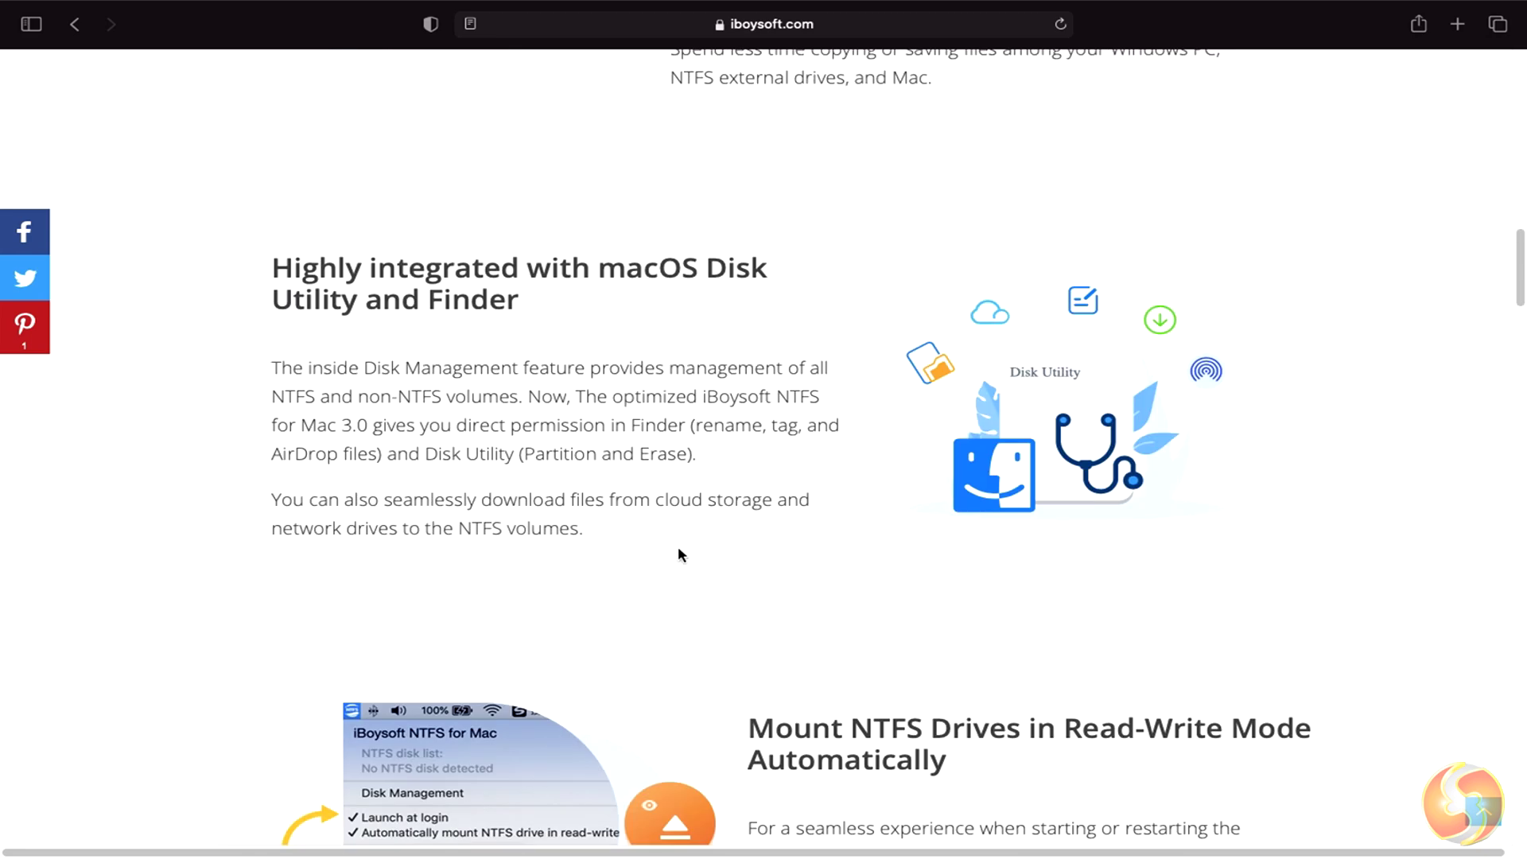
pyautogui.scroll(-5, 957, 617)
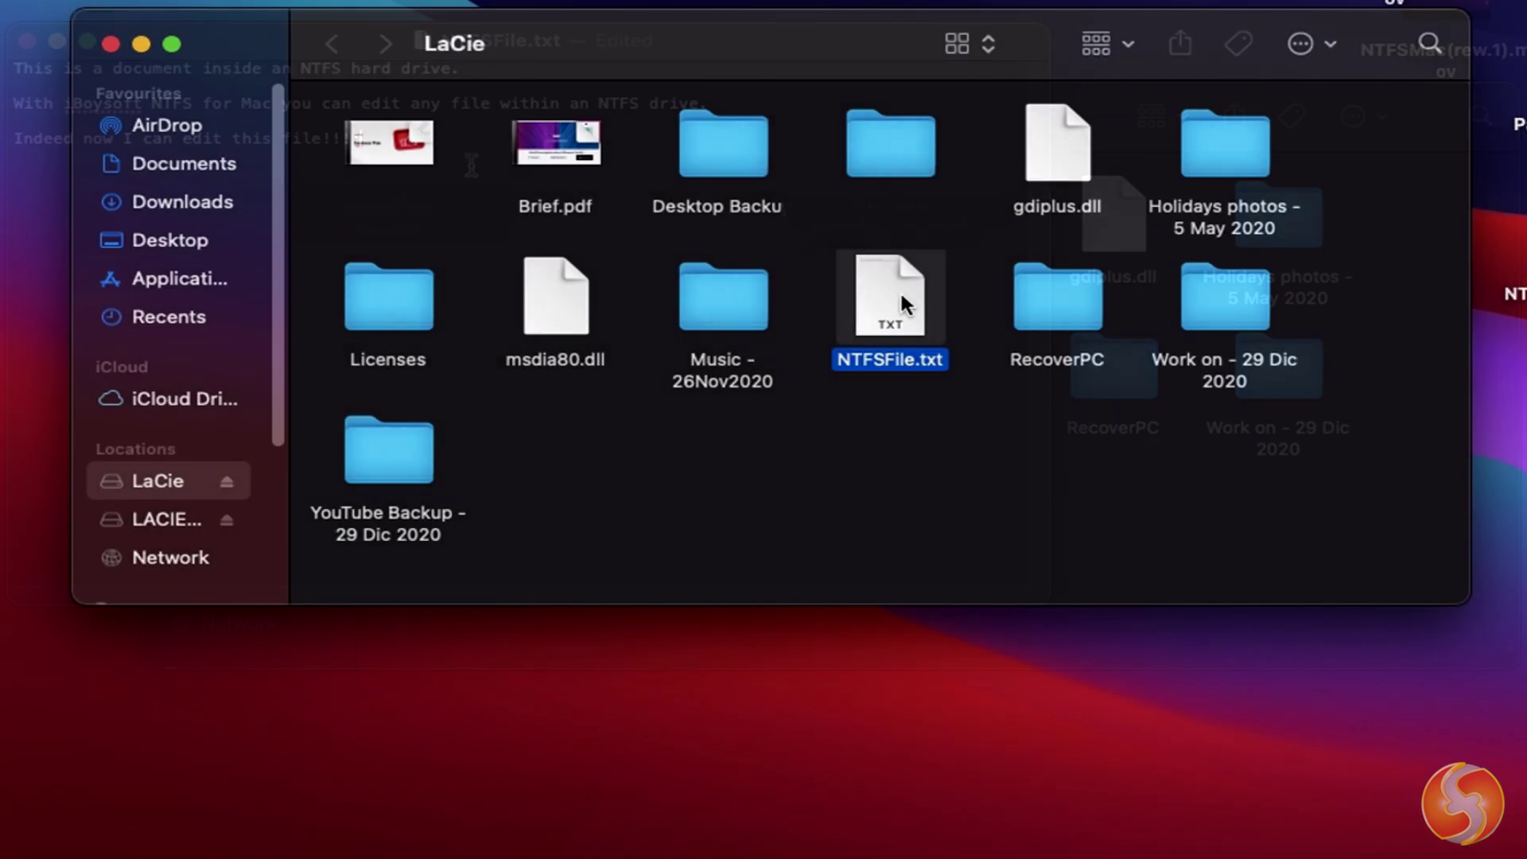
# - Inspect the context menus for NTFSFile.txt and the LaCie folder, showing its Sort By choices
pyautogui.rightClick(900, 291)
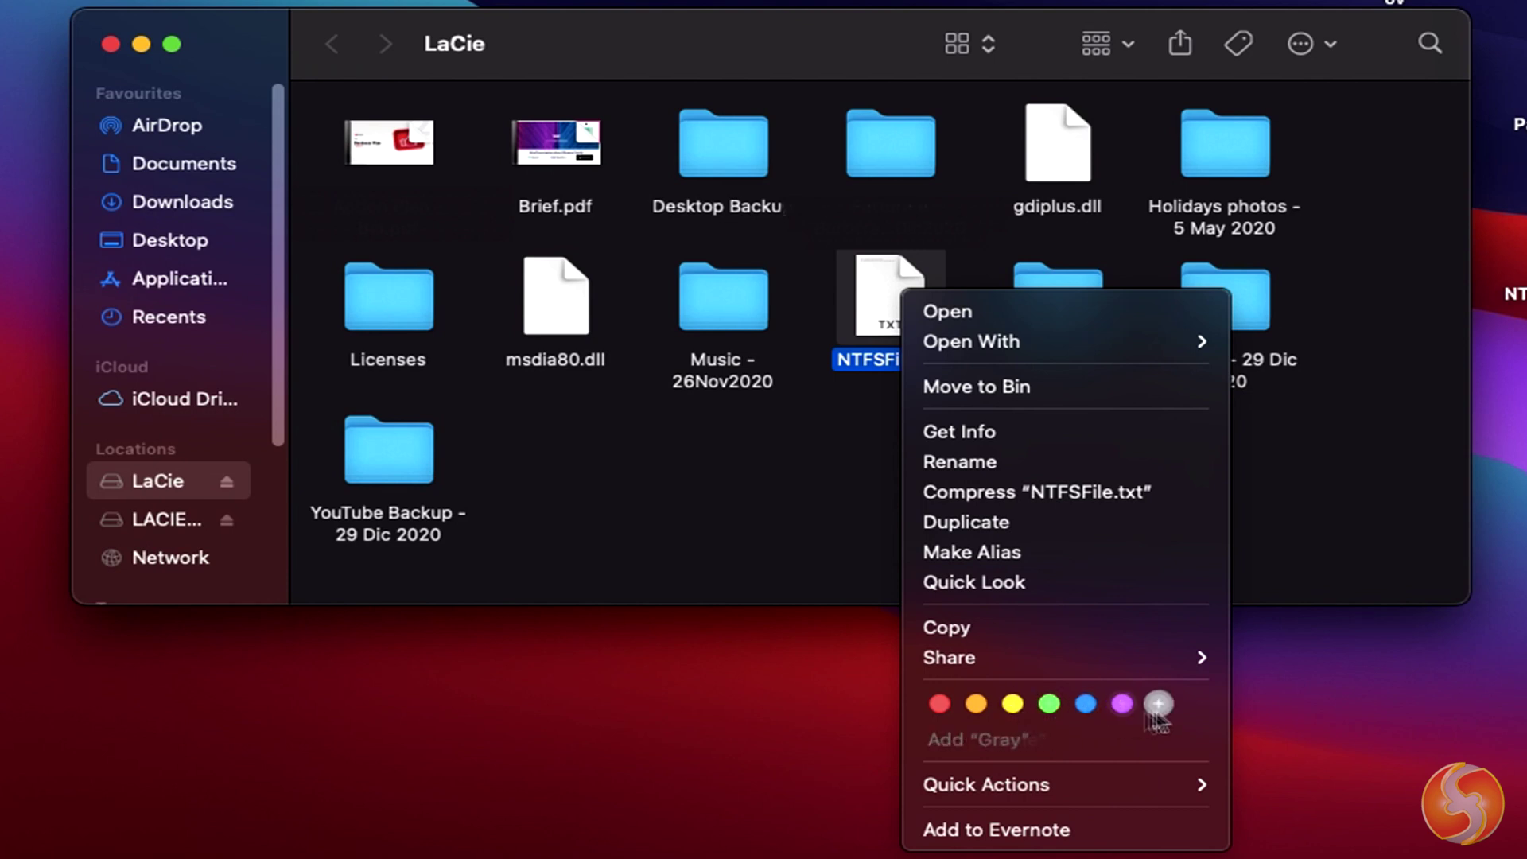
pyautogui.moveTo(943, 786)
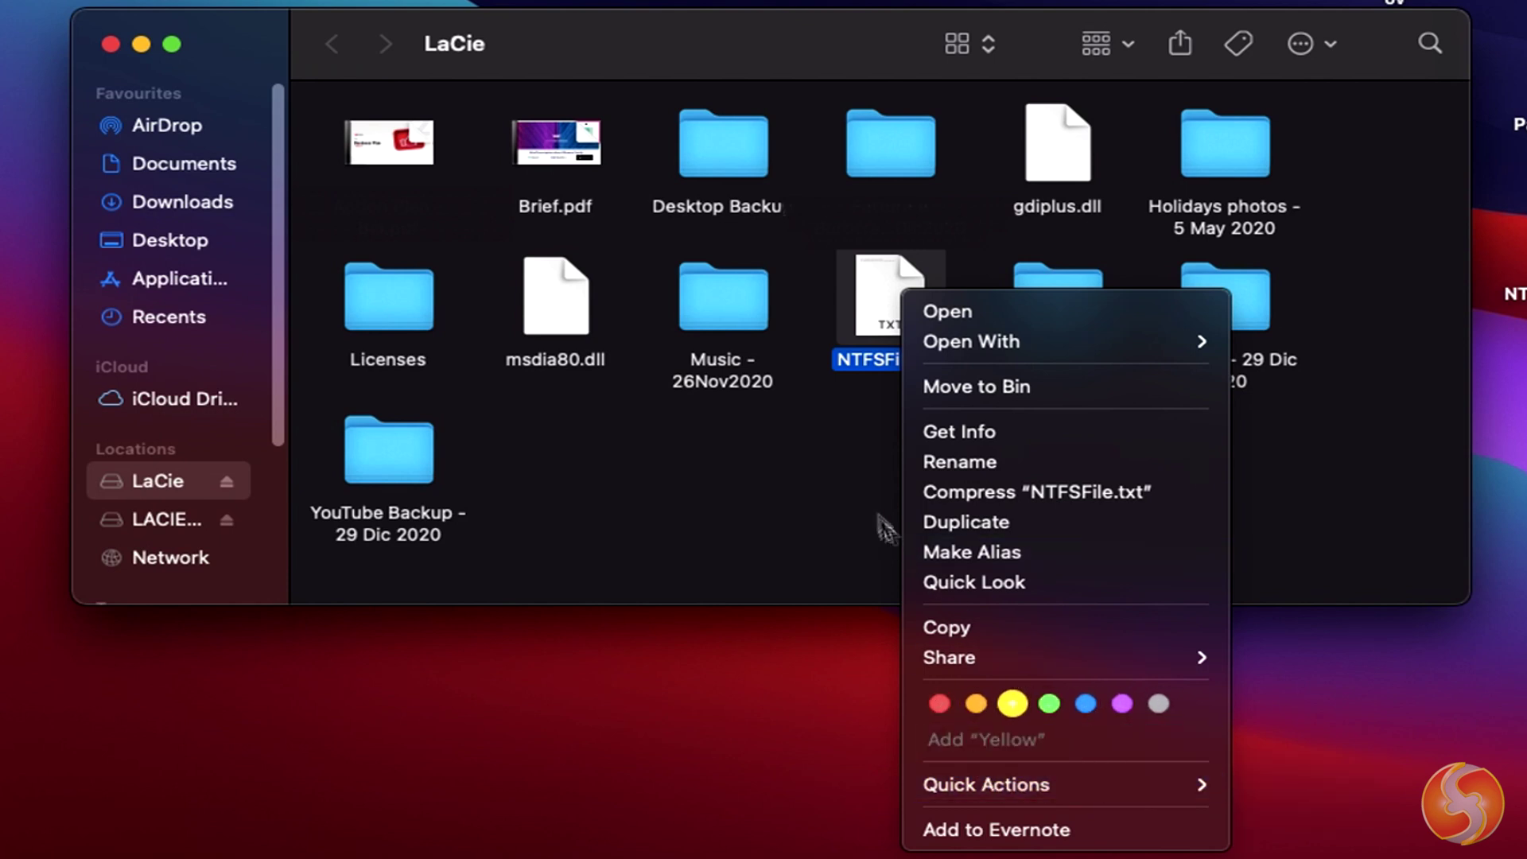
pyautogui.click(870, 477)
pyautogui.rightClick(920, 456)
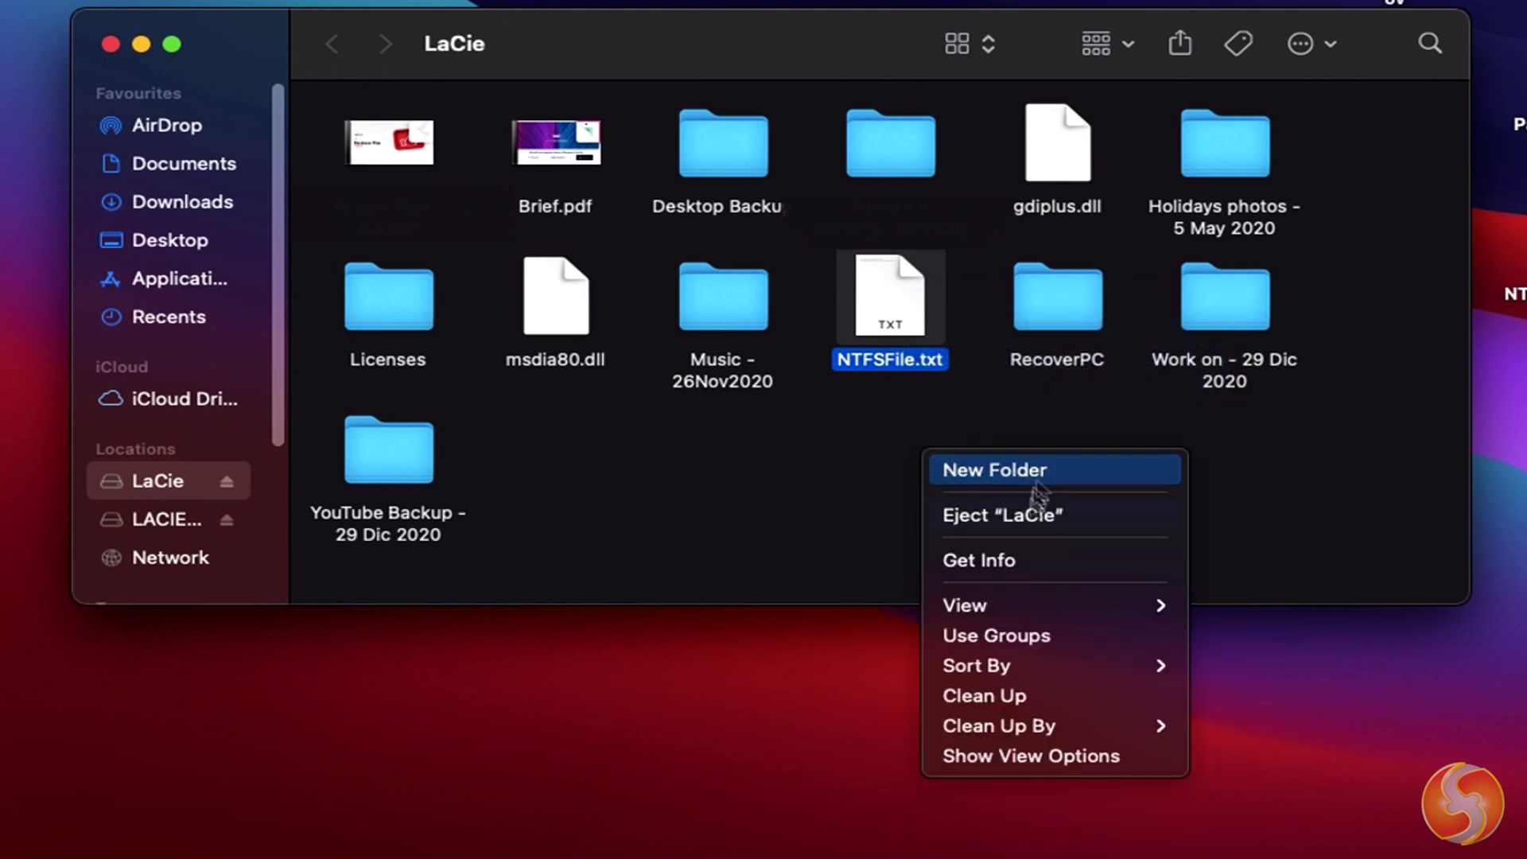
pyautogui.moveTo(1056, 673)
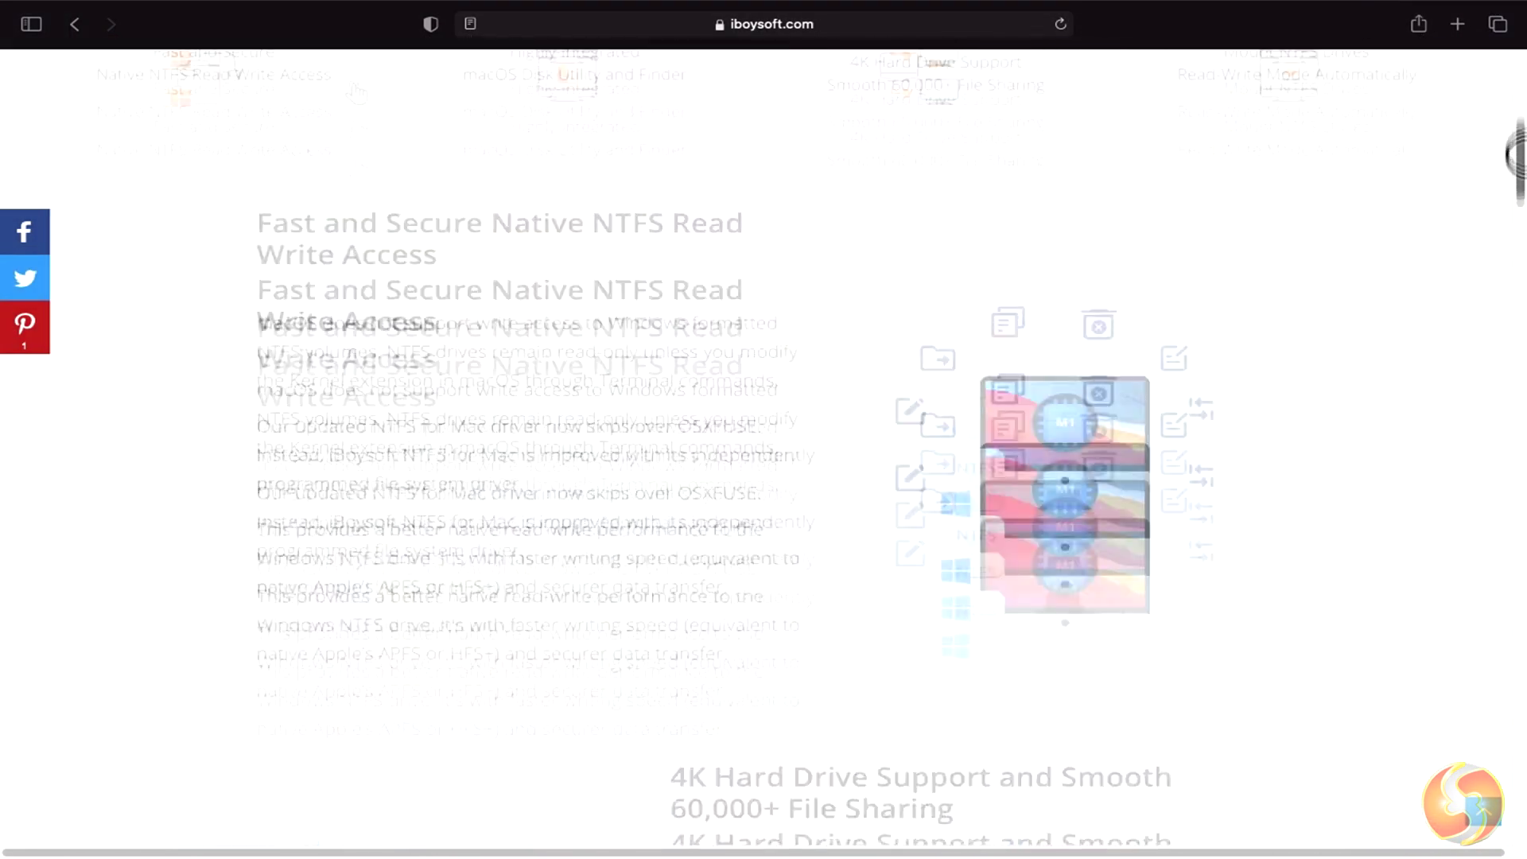
# - Download the NTFS for Mac free trial, allowing iboysoft.com downloads, and show the Downloads stack
pyautogui.scroll(10, 356, 94)
pyautogui.click(243, 507)
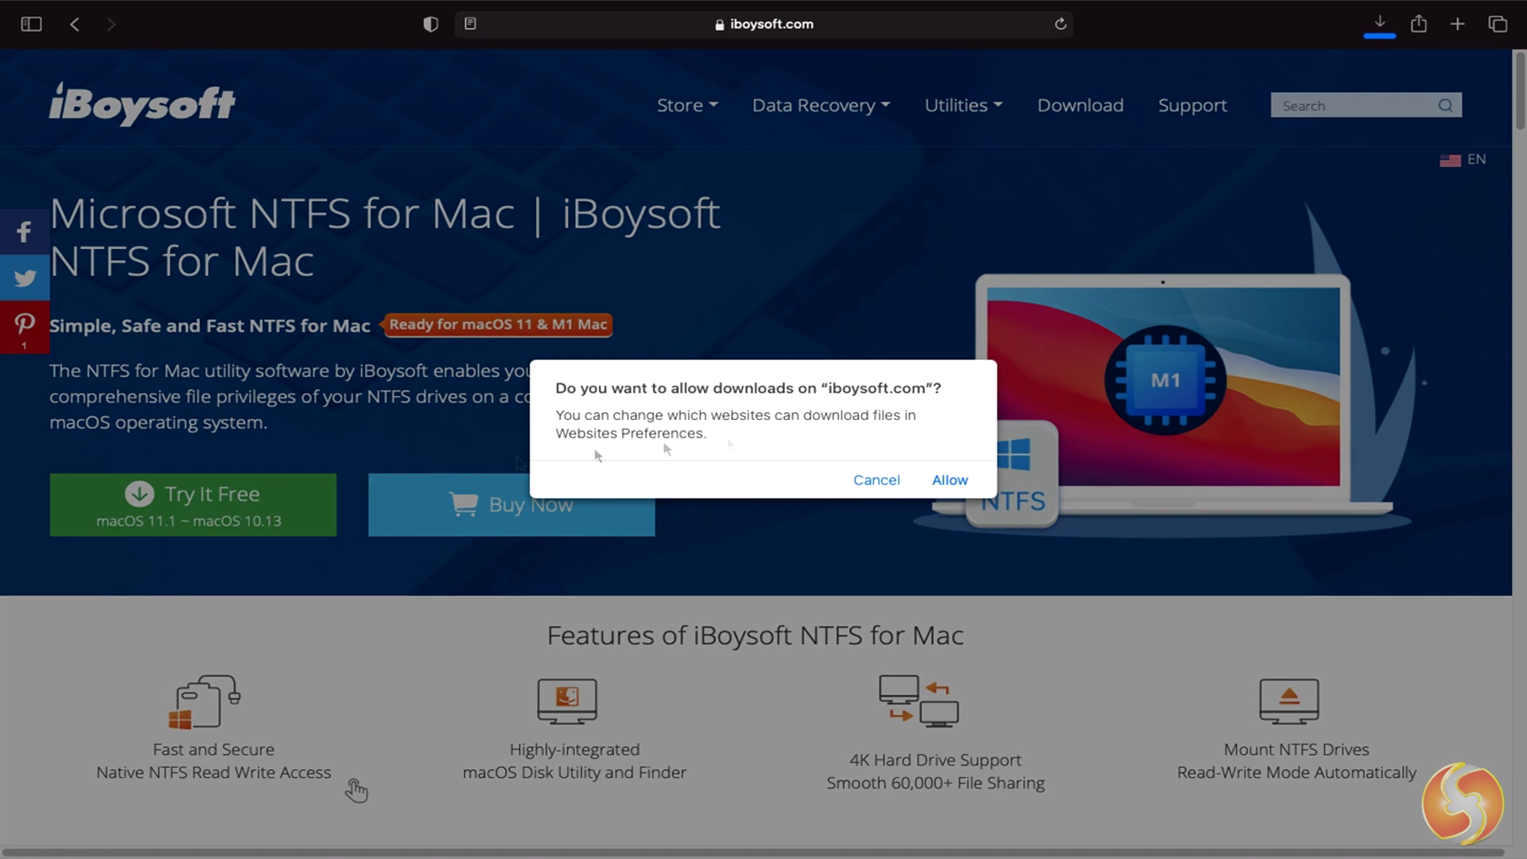
pyautogui.click(964, 483)
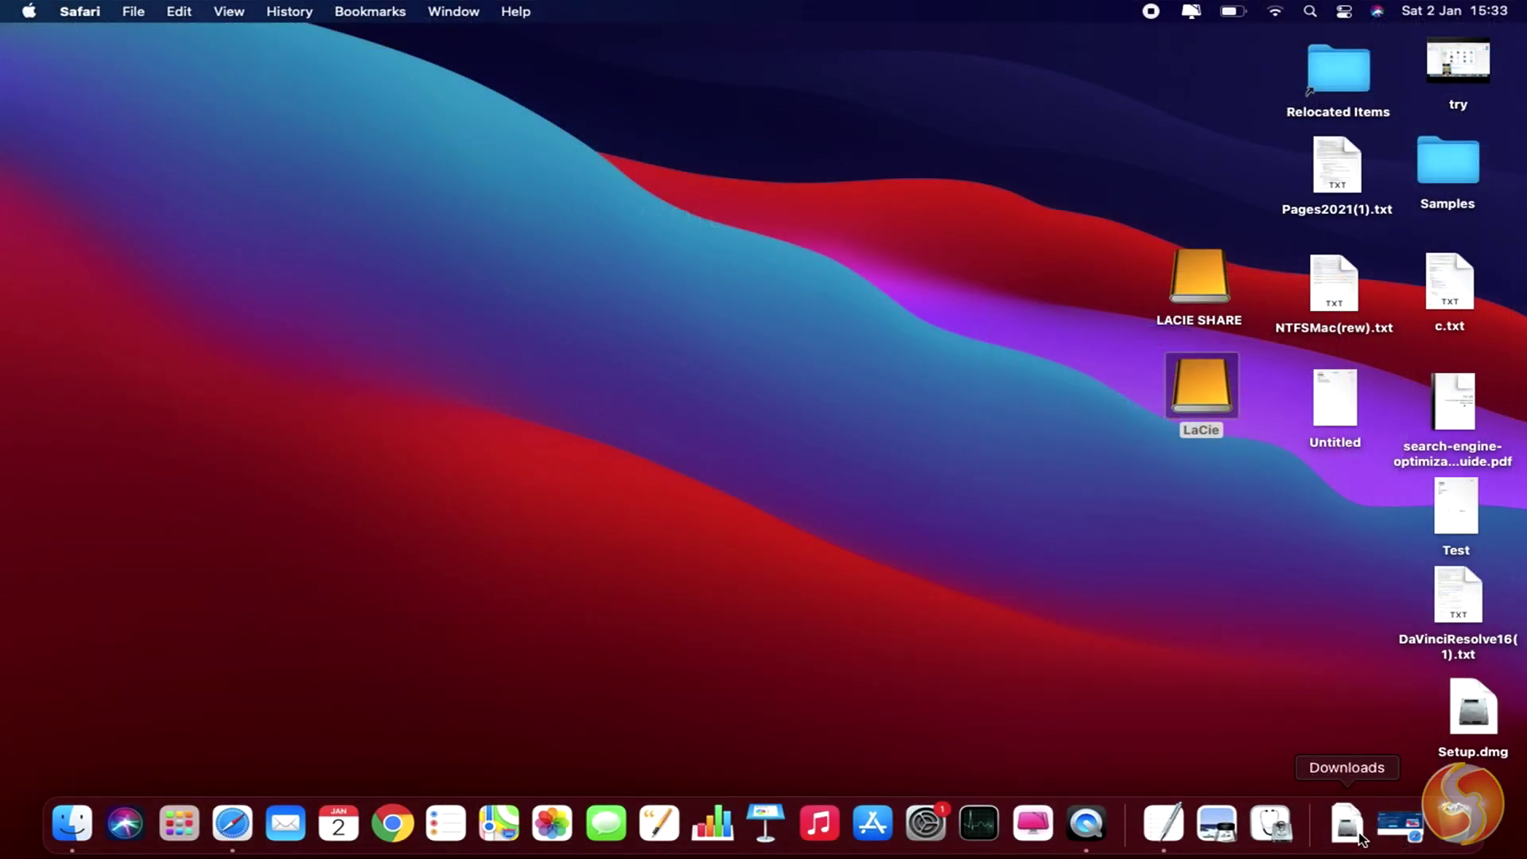
pyautogui.click(1350, 824)
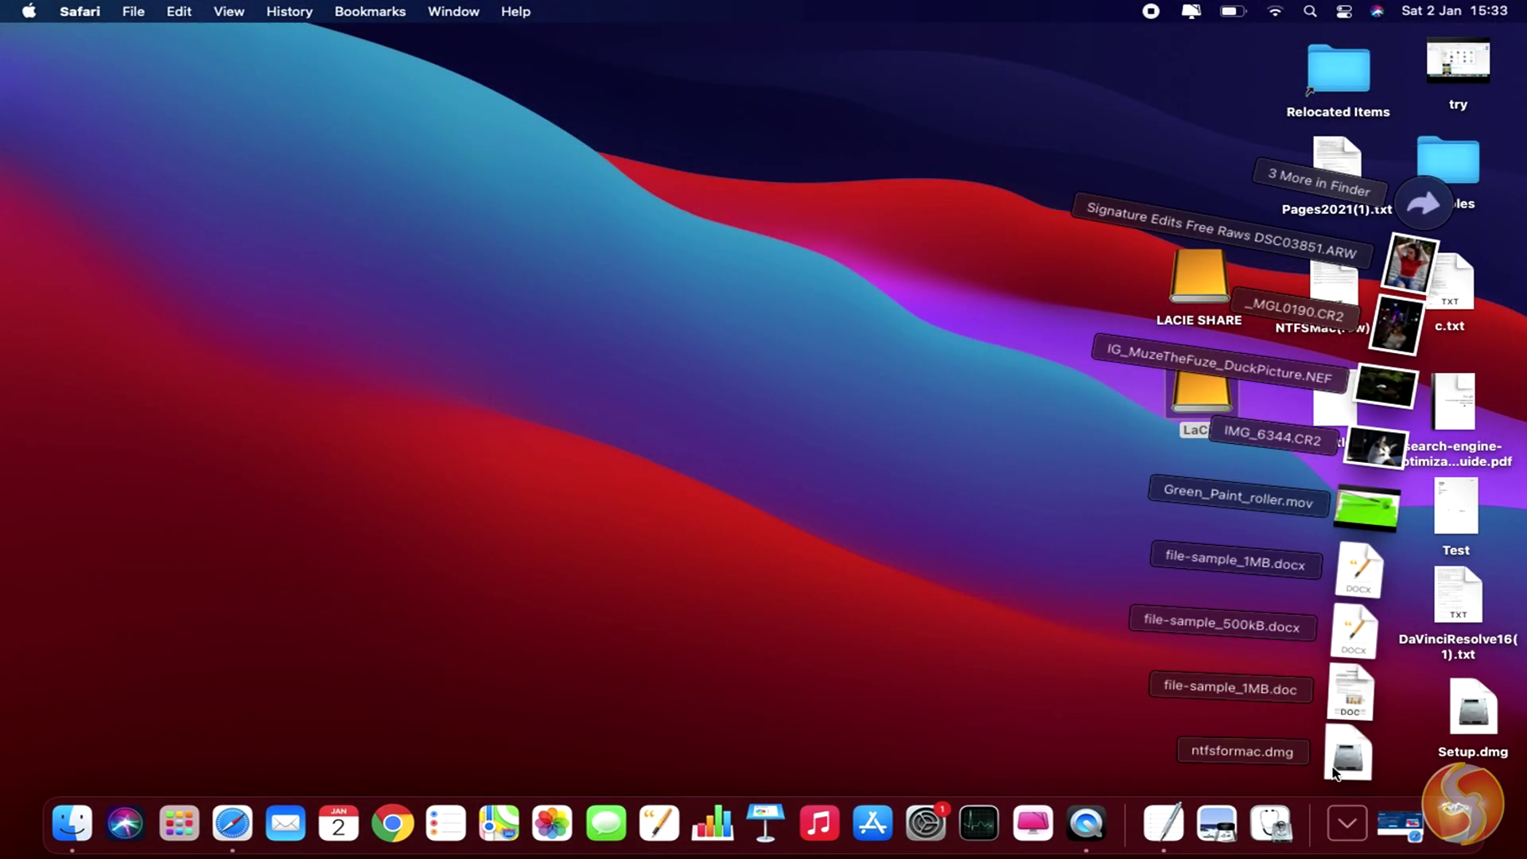
# - Run the iBoysoft installer package from the dmg and install it on Macintosh HD
pyautogui.click(1349, 759)
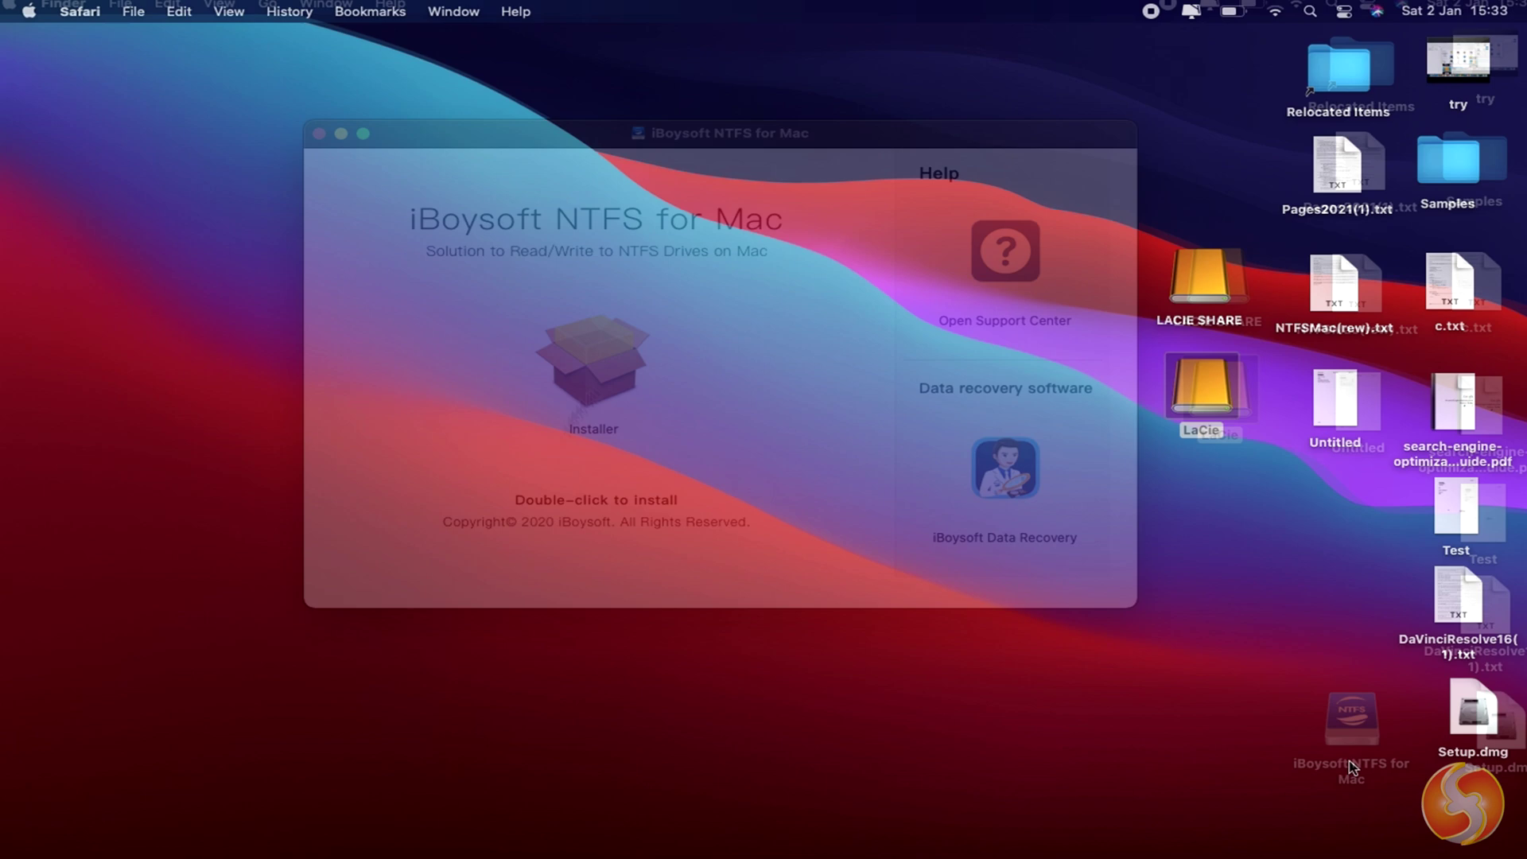
pyautogui.doubleClick(592, 401)
pyautogui.click(1050, 575)
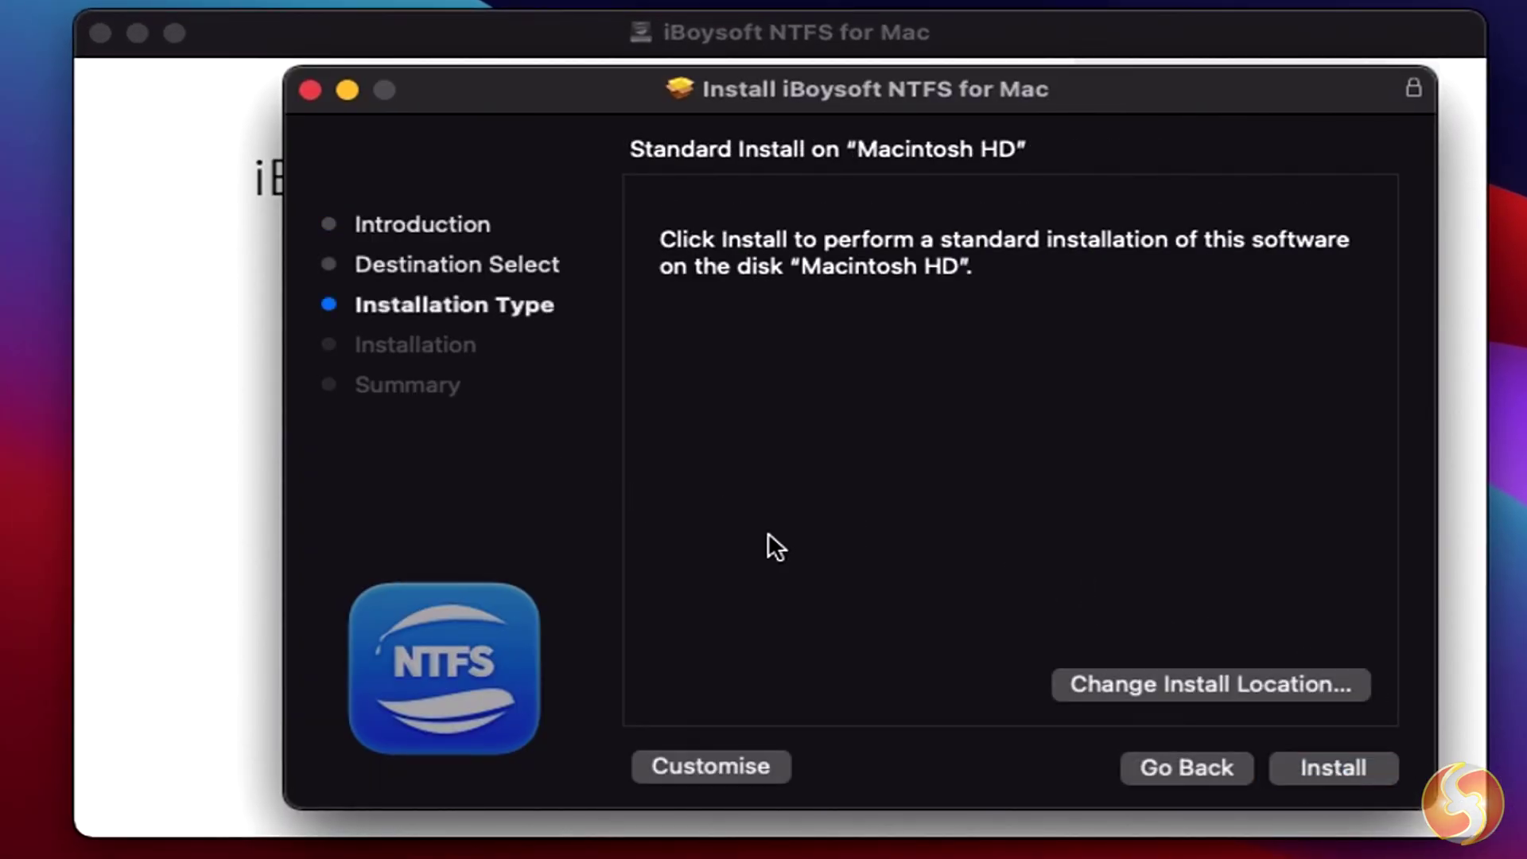
pyautogui.click(1349, 767)
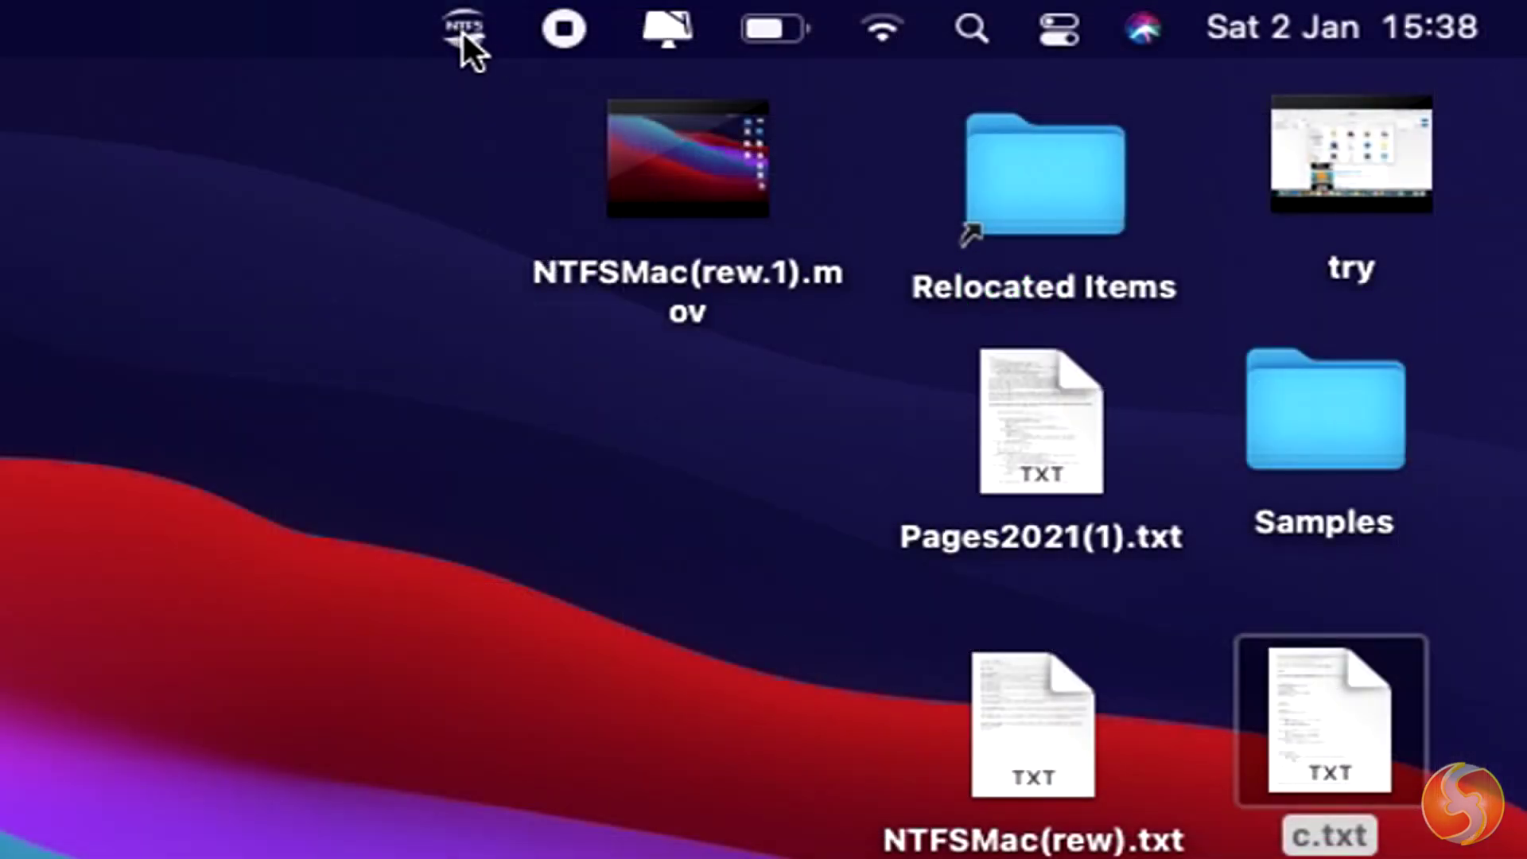
# - Mount LaCie 1.78 TB from the NTFS menu-bar icon and open NTFSFile.txt on it
pyautogui.click(463, 31)
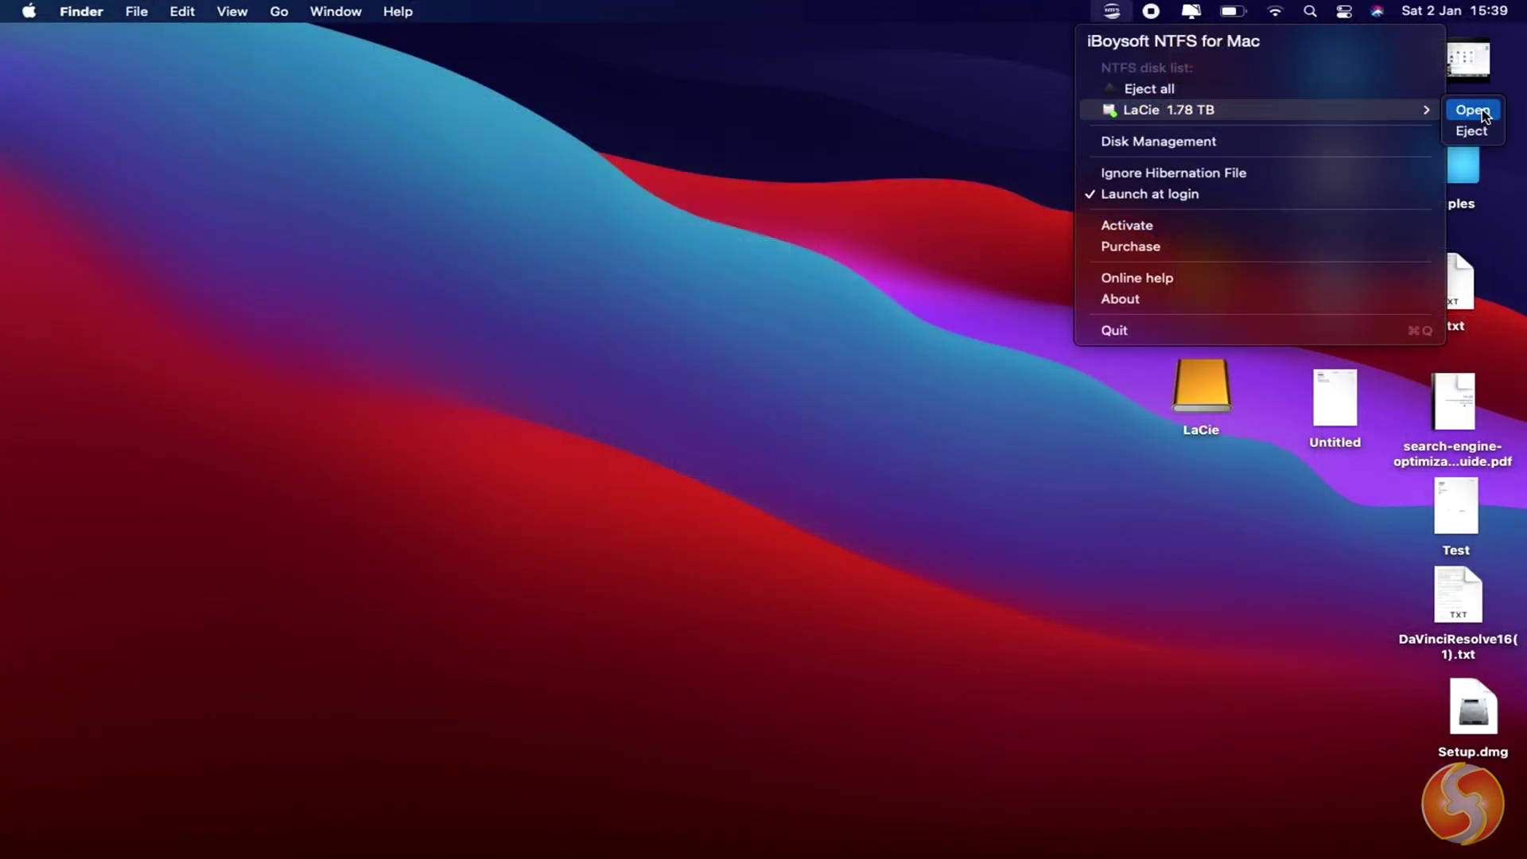
pyautogui.click(1484, 117)
pyautogui.doubleClick(1216, 390)
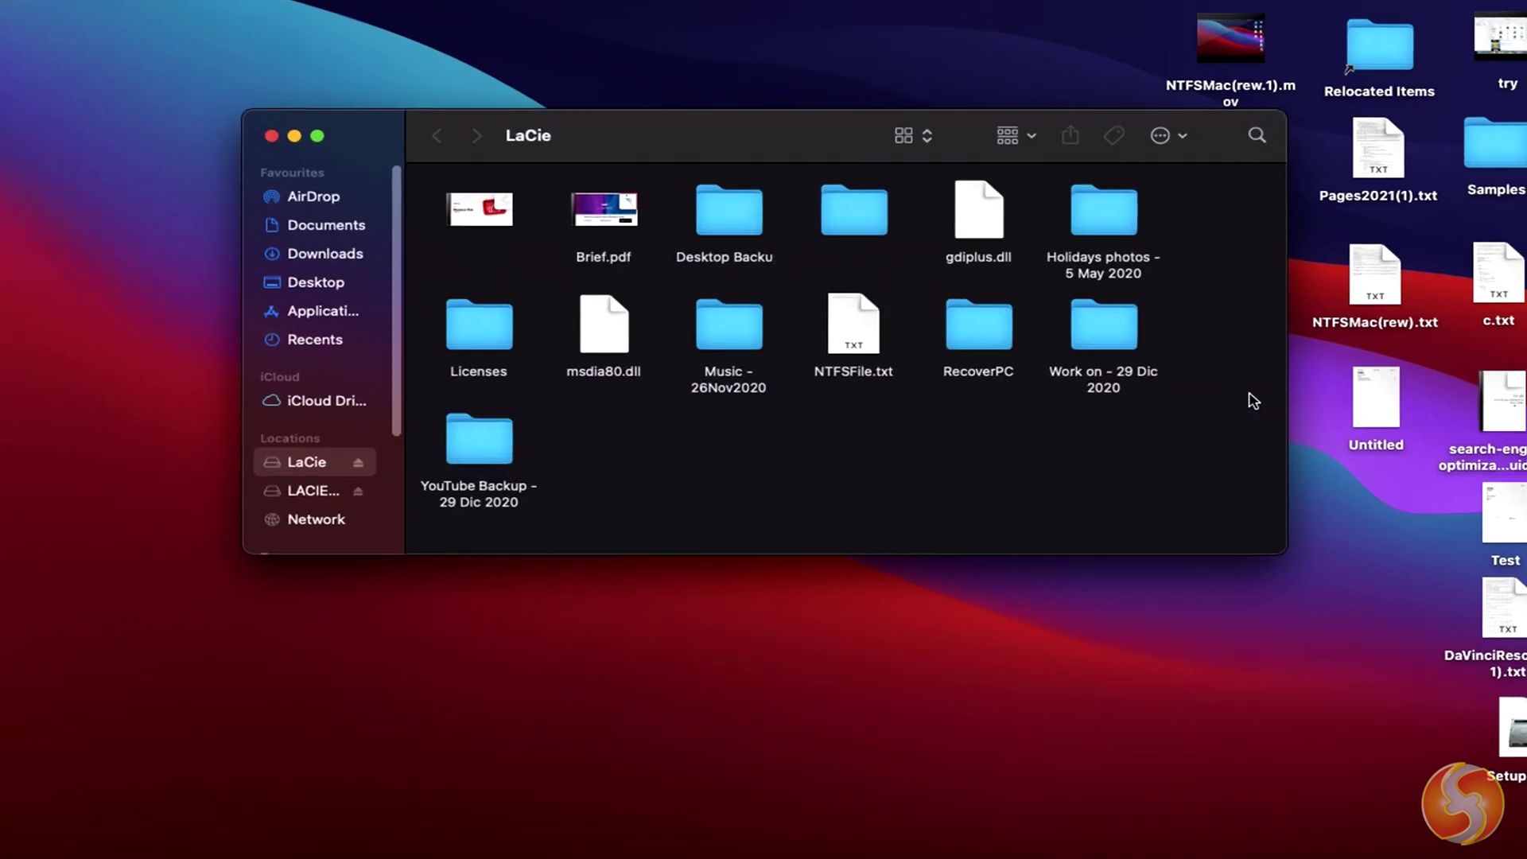
pyautogui.click(853, 319)
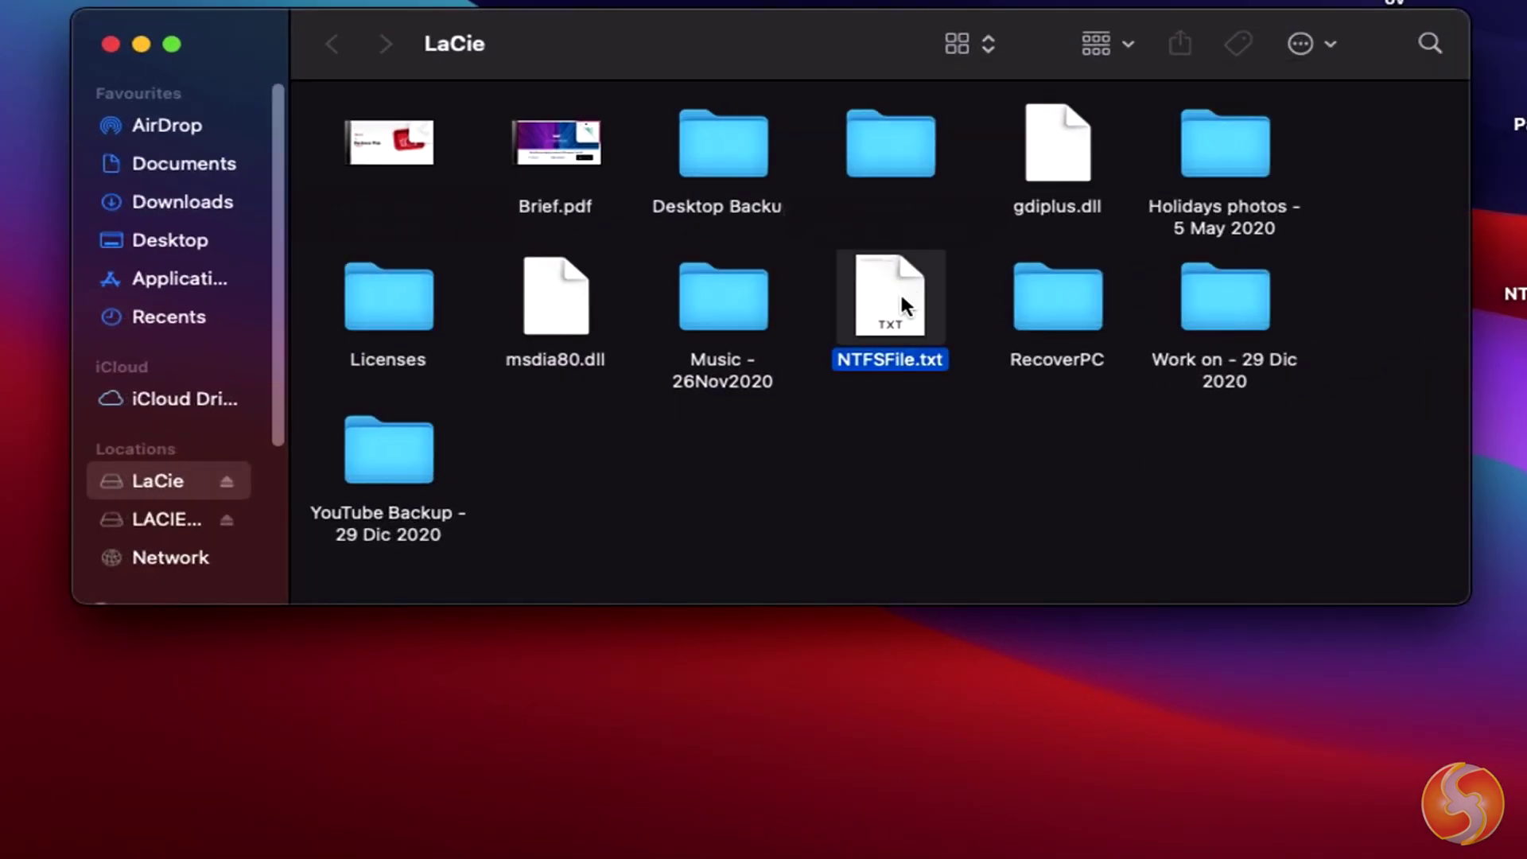
pyautogui.doubleClick(901, 299)
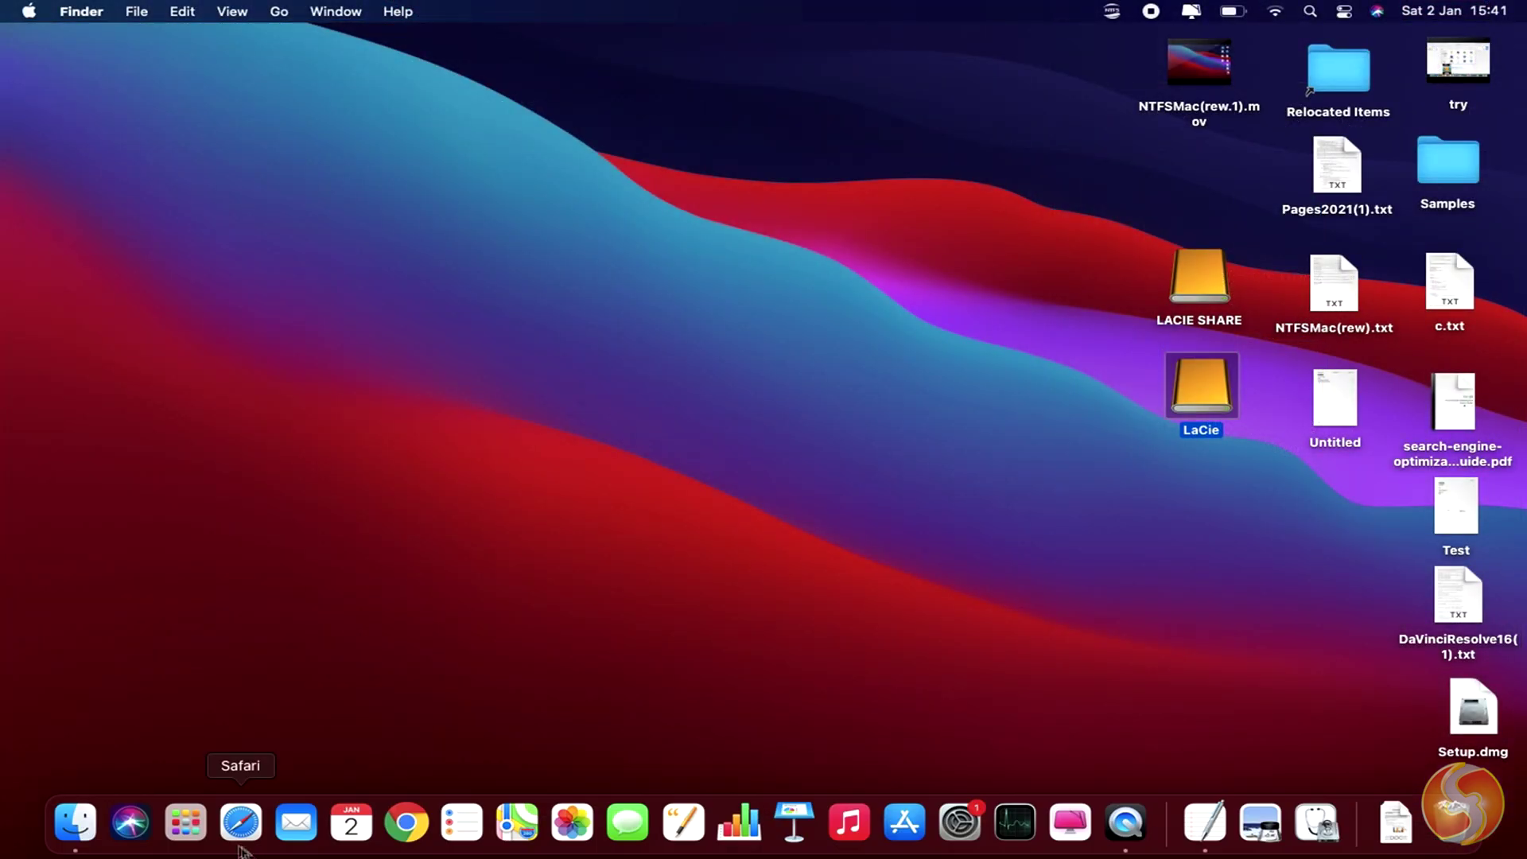
# - Launch Disk Utility by searching 'disk' in Launchpad
pyautogui.click(187, 823)
pyautogui.click(836, 36)
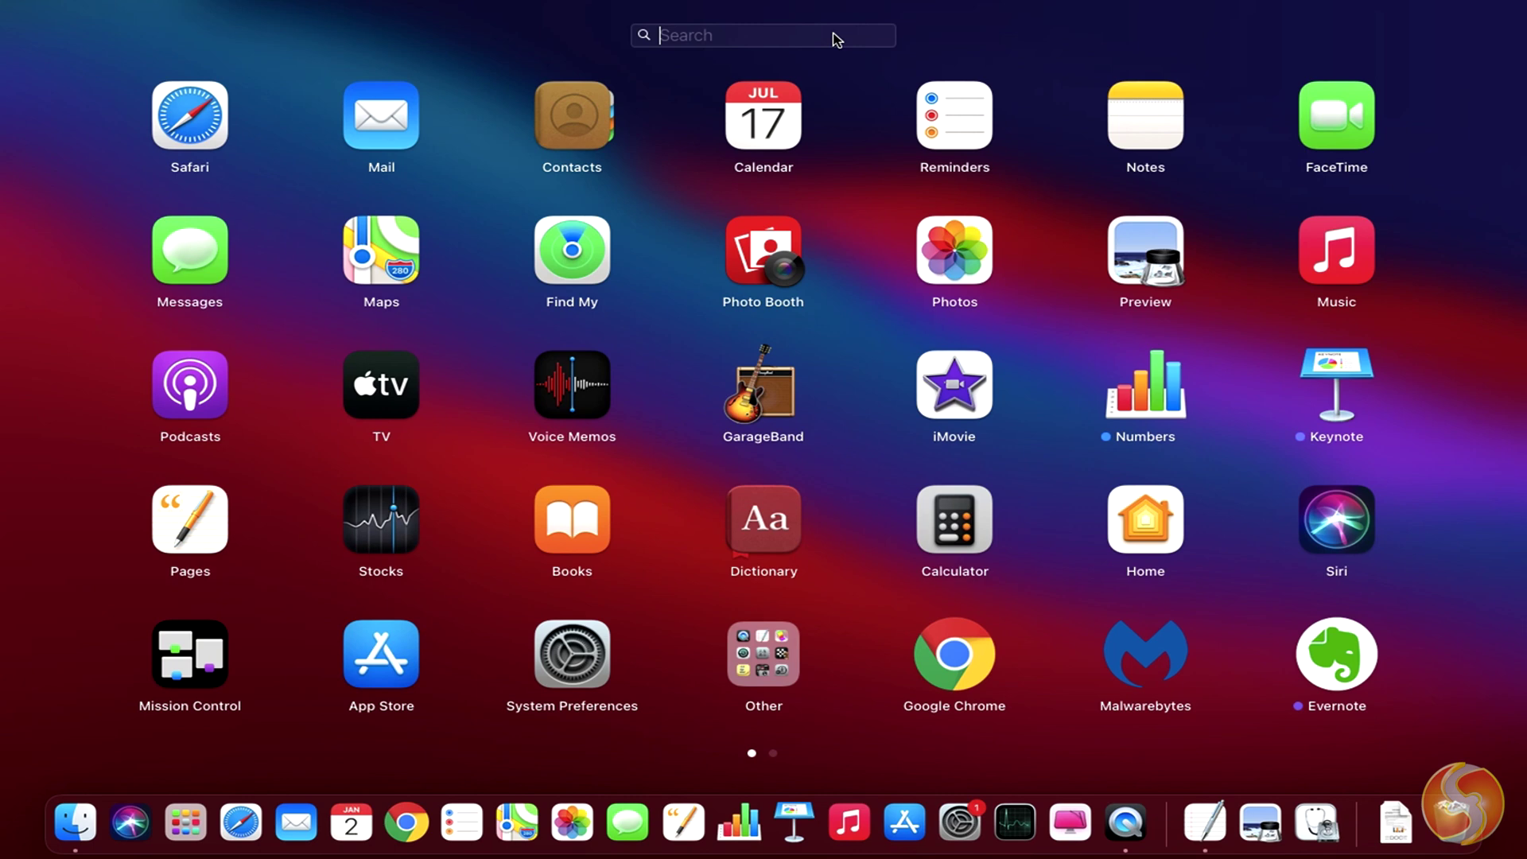
pyautogui.write('disk')
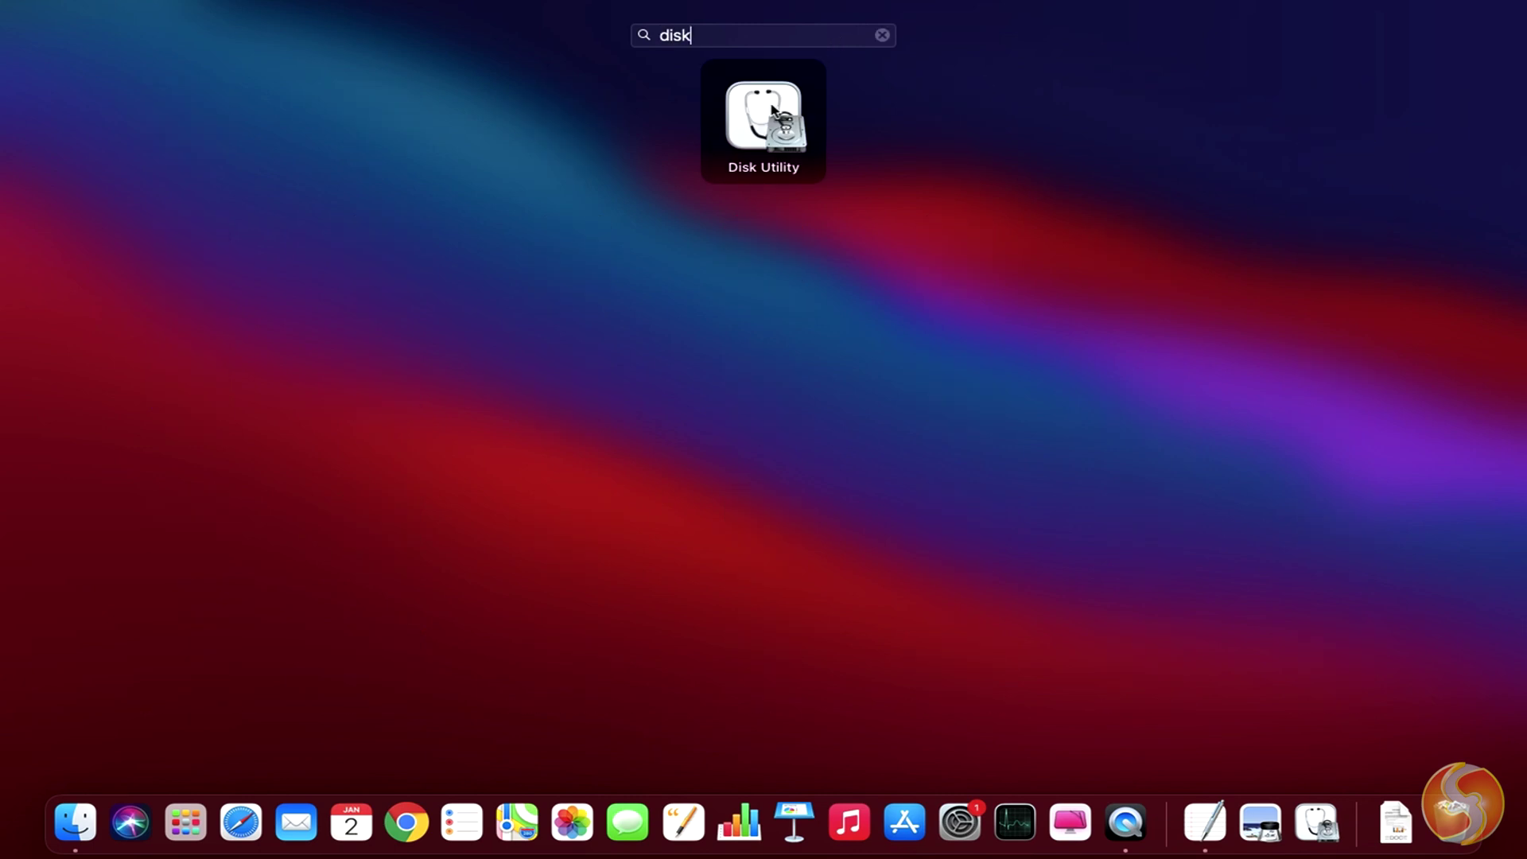
pyautogui.click(773, 110)
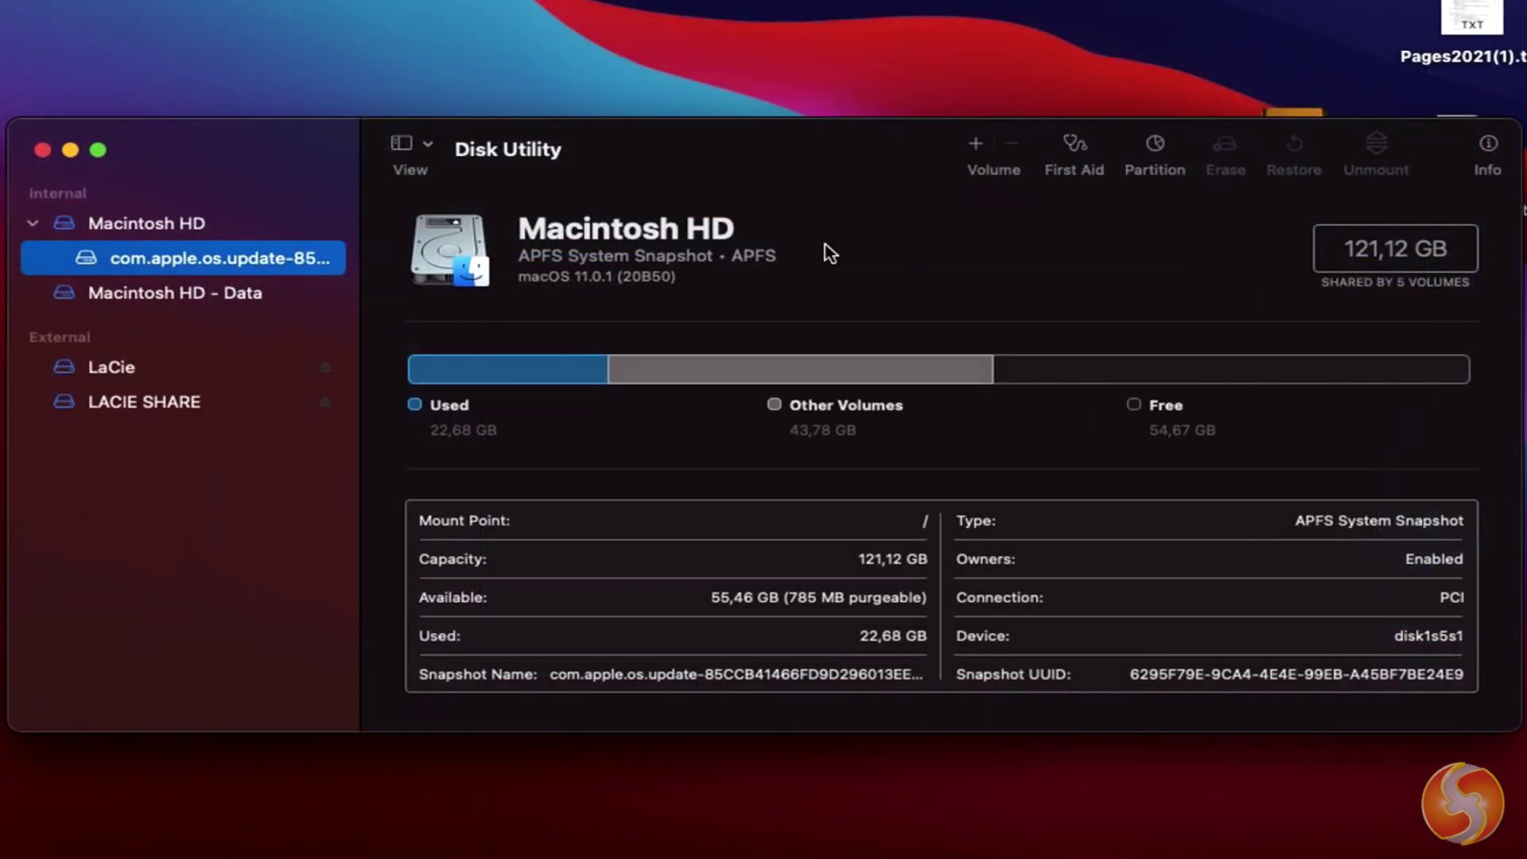
# - Confirm the LaCie drive is listed as Windows NTFS
pyautogui.click(139, 376)
pyautogui.click(129, 404)
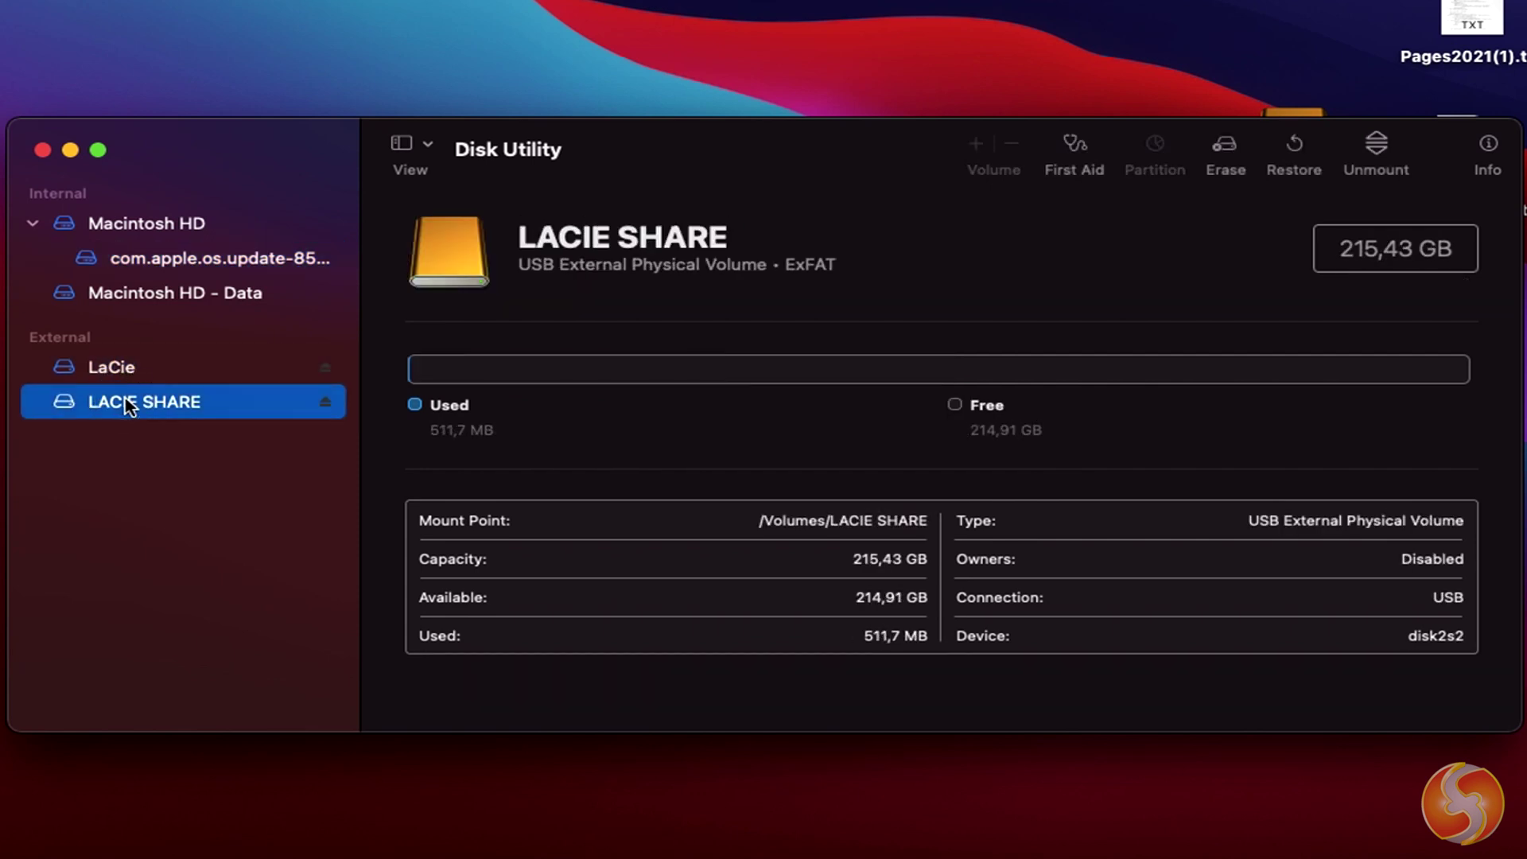
pyautogui.click(119, 367)
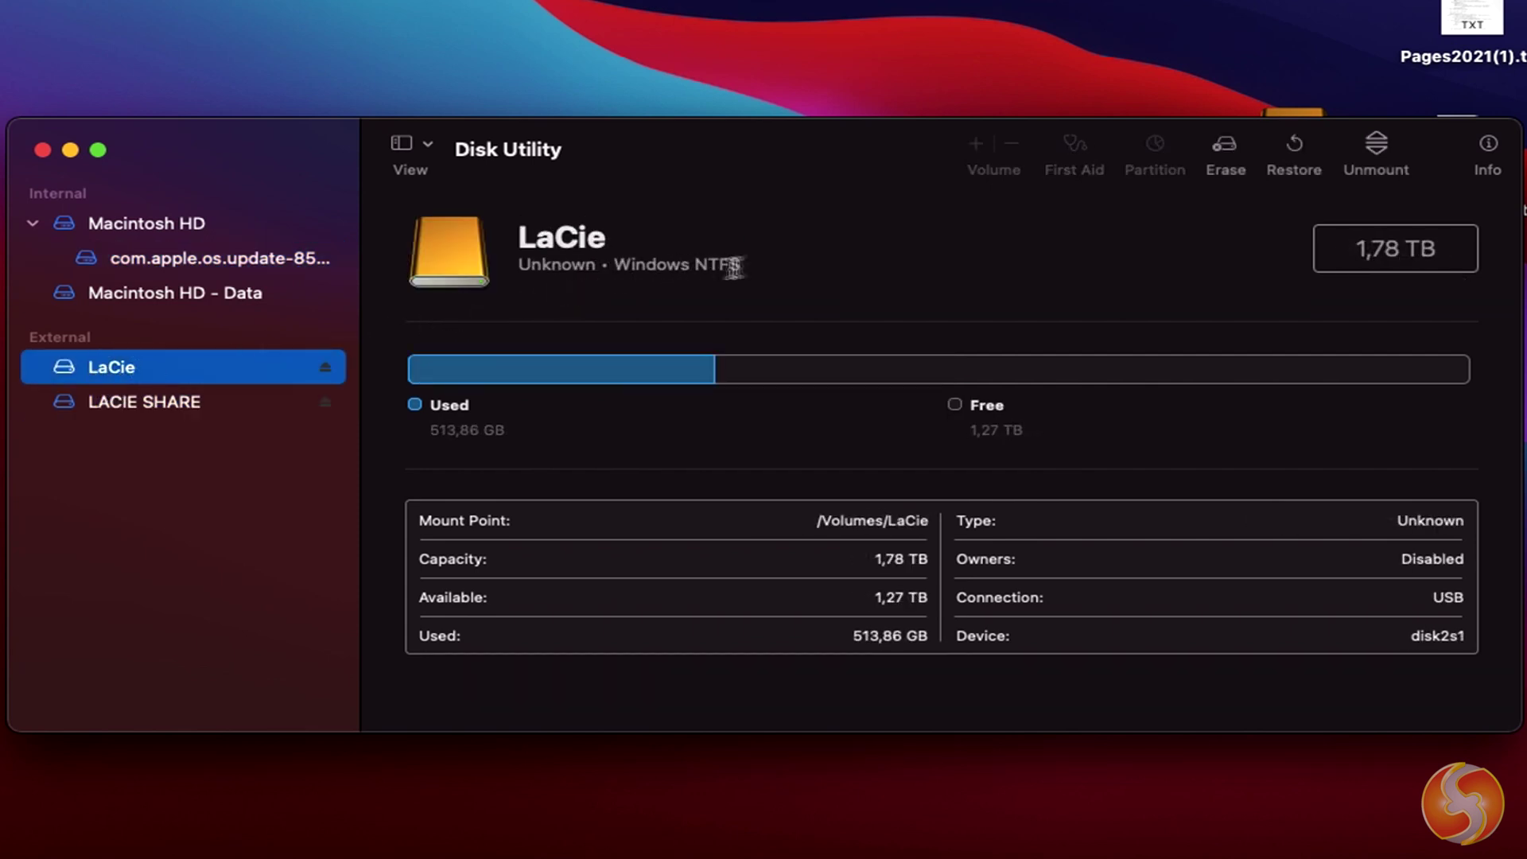
pyautogui.moveTo(741, 264); pyautogui.dragTo(619, 262)
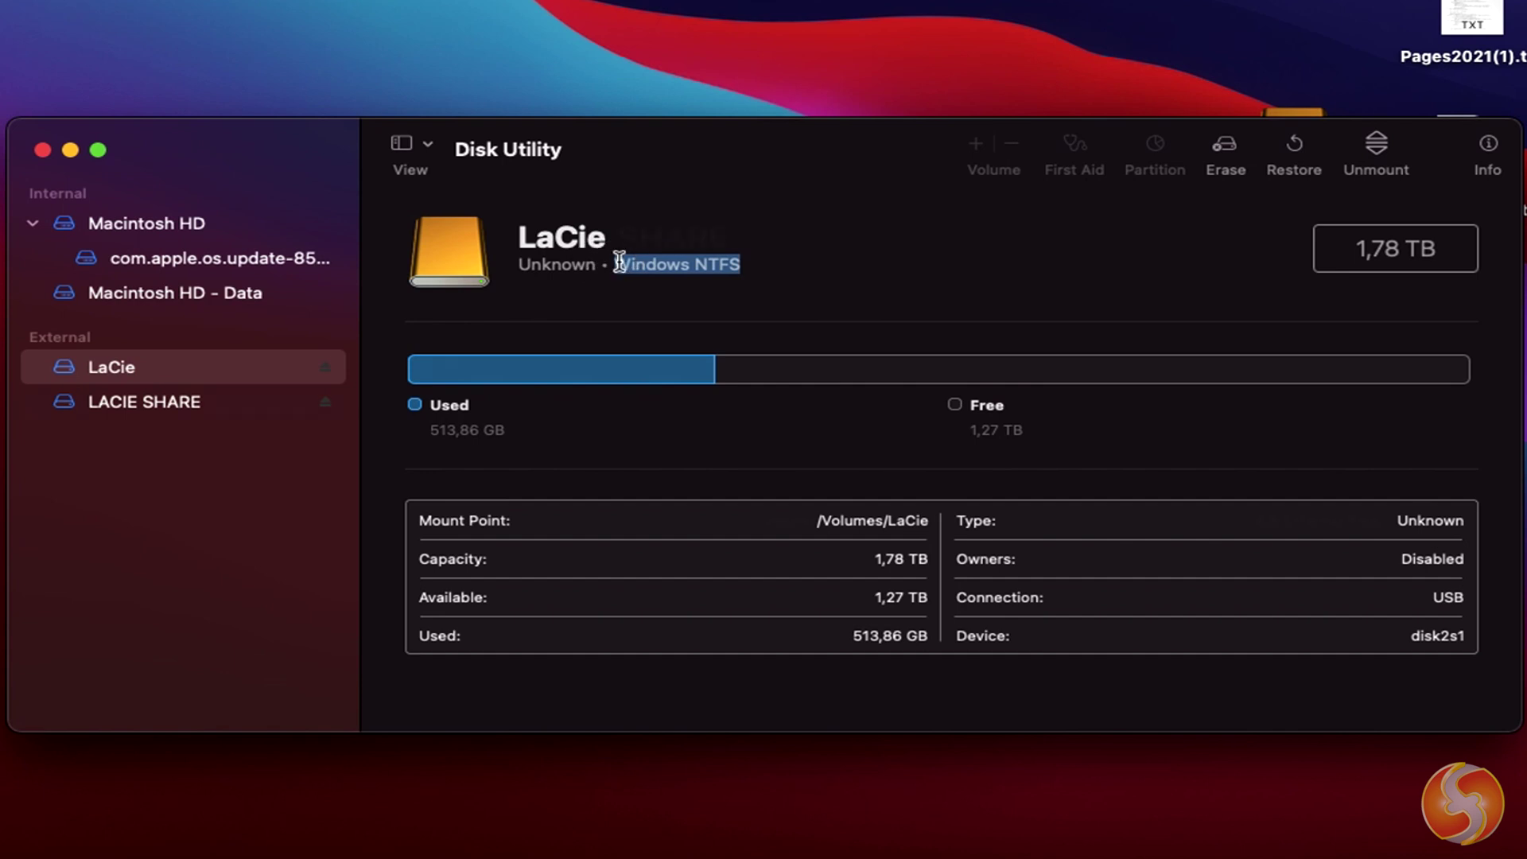
# - Check that erasing LACIE SHARE offers a Windows NTFS format, then cancel the erase
pyautogui.press('Down')
pyautogui.click(1225, 148)
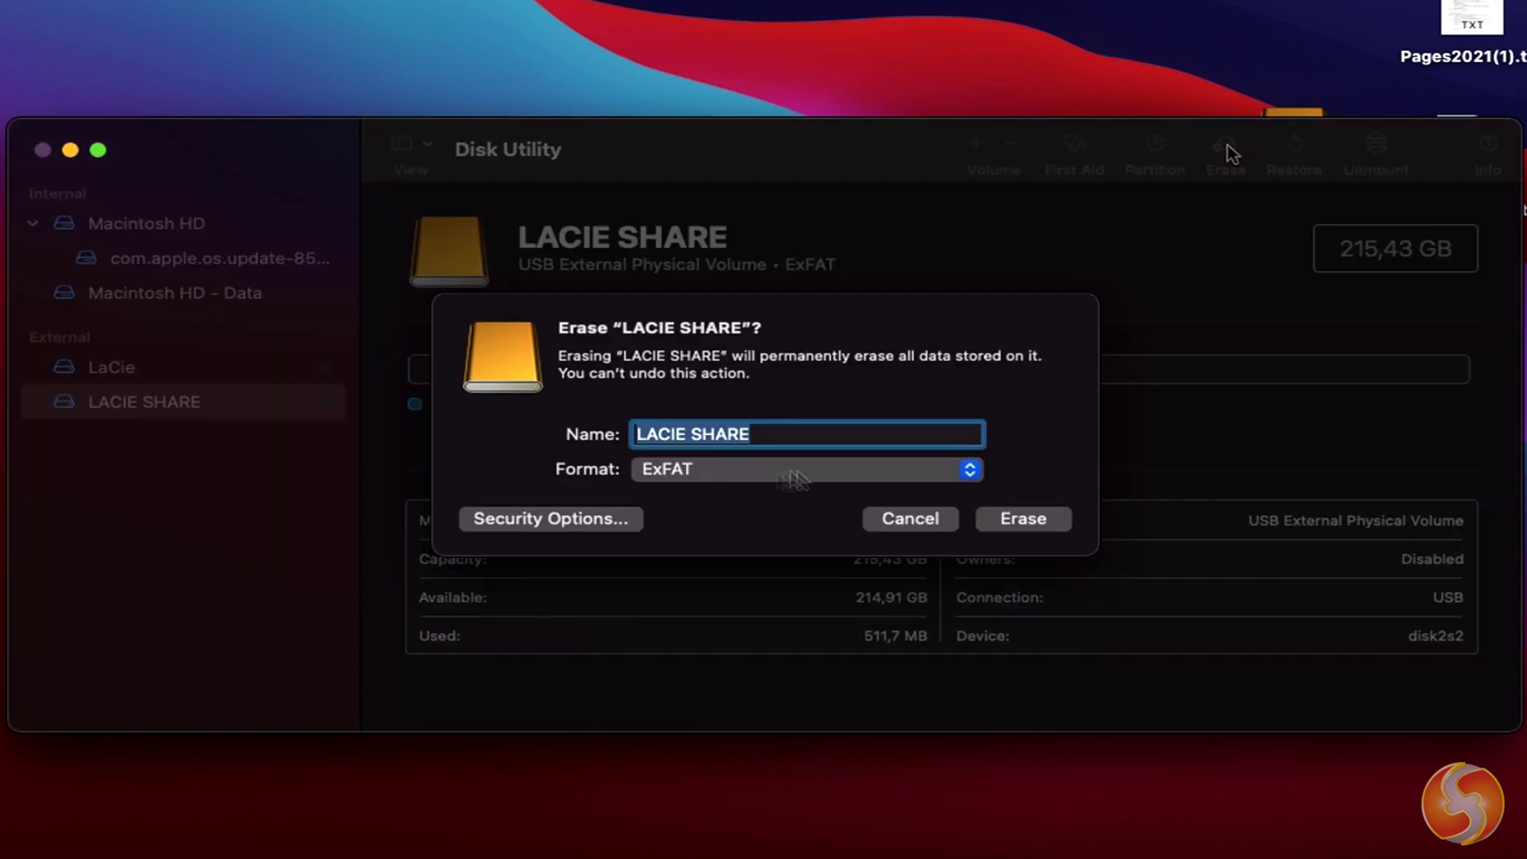
pyautogui.click(968, 474)
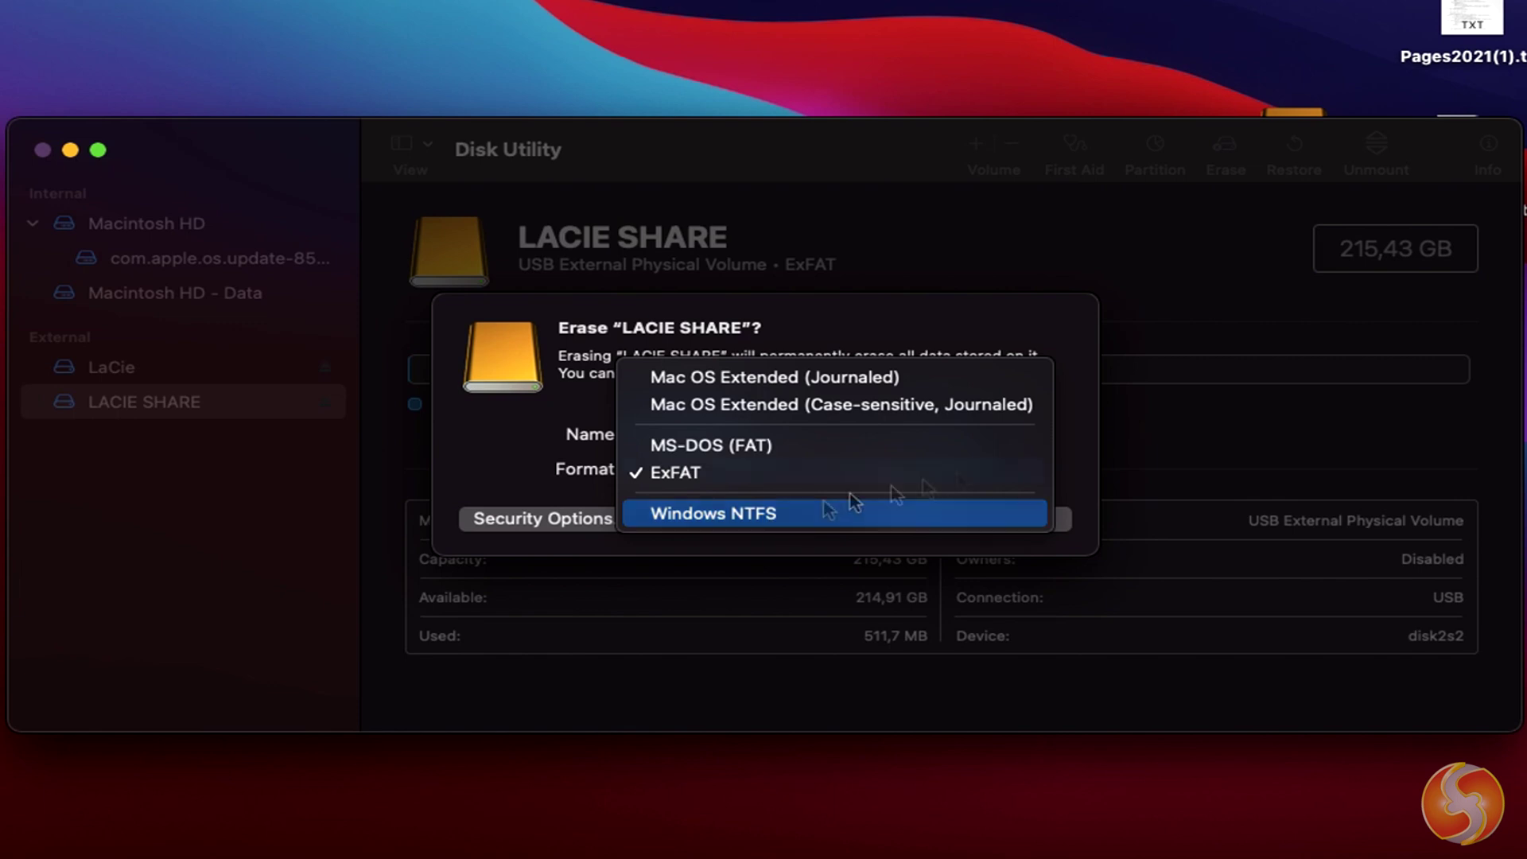
pyautogui.click(1139, 433)
pyautogui.click(937, 517)
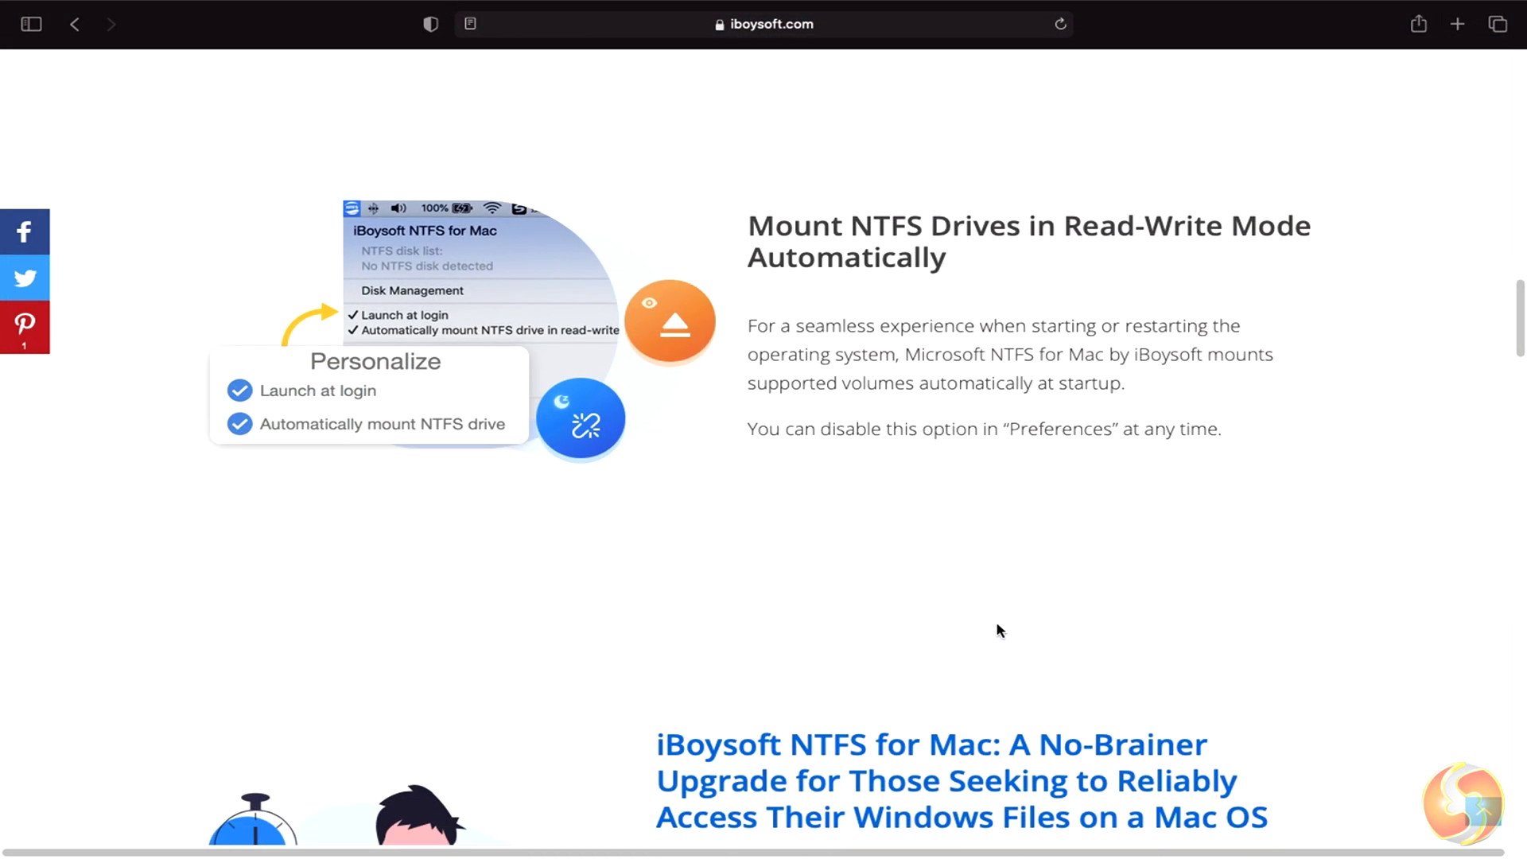
# - Scroll to 'Why Choose Microsoft NTFS for Mac' and highlight the Big Sur & M1 paragraph
pyautogui.scroll(-3, 733, 613)
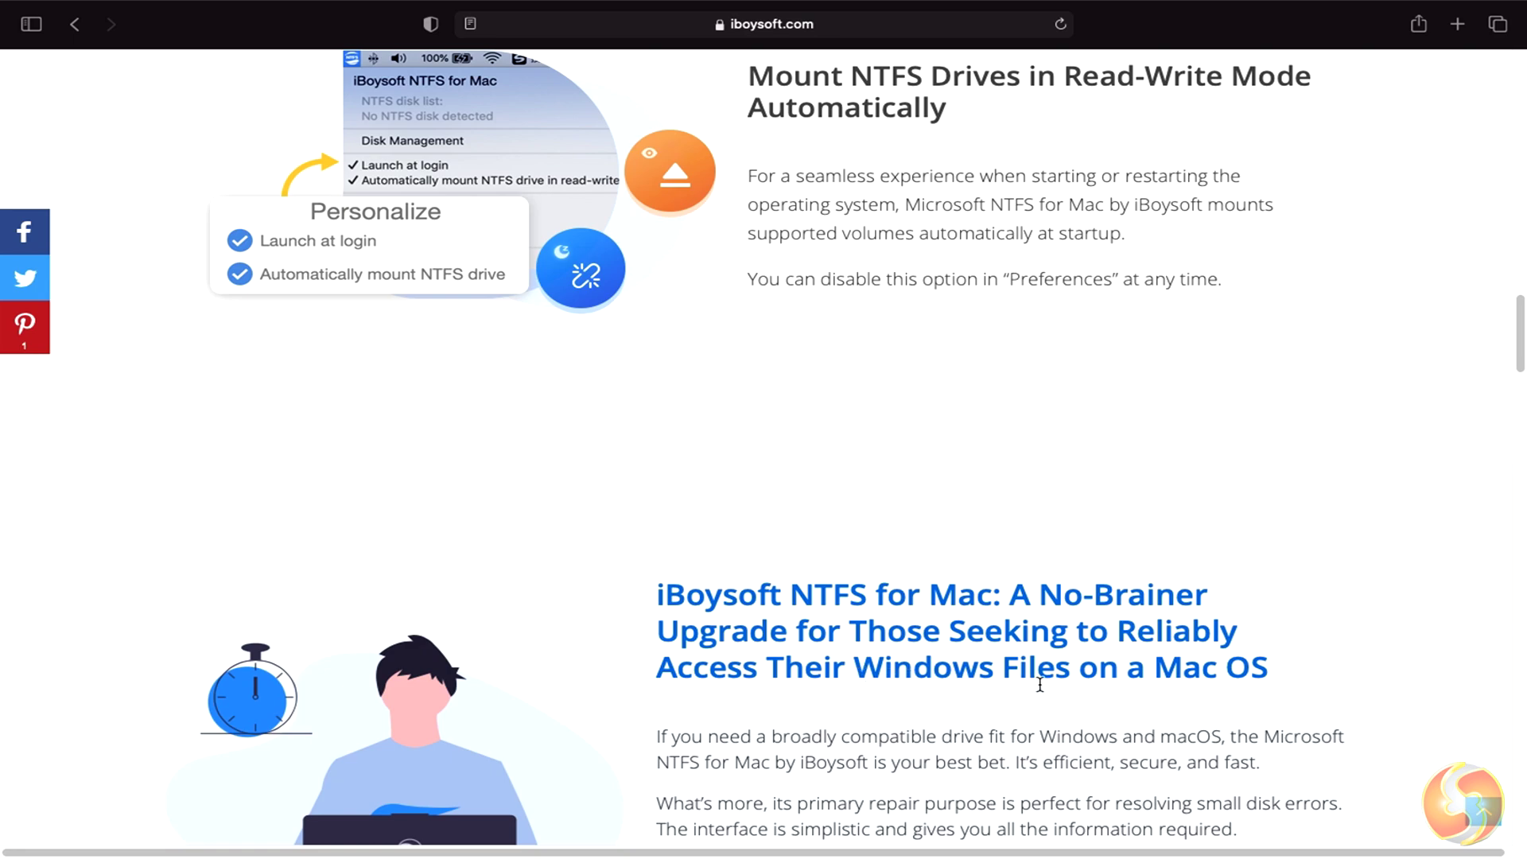
pyautogui.scroll(-5, 1003, 692)
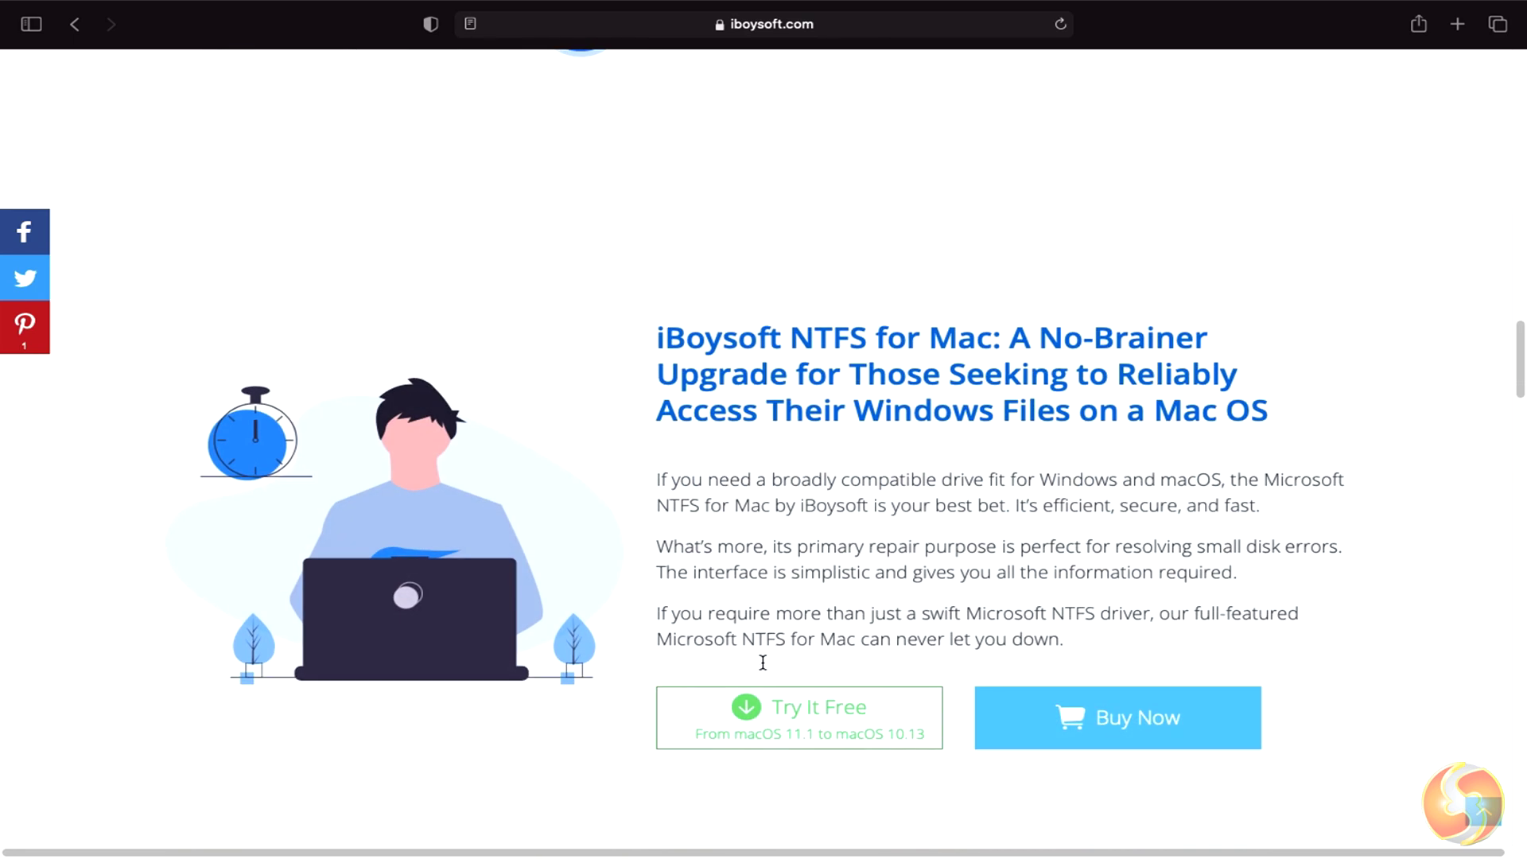
pyautogui.scroll(-10, 666, 636)
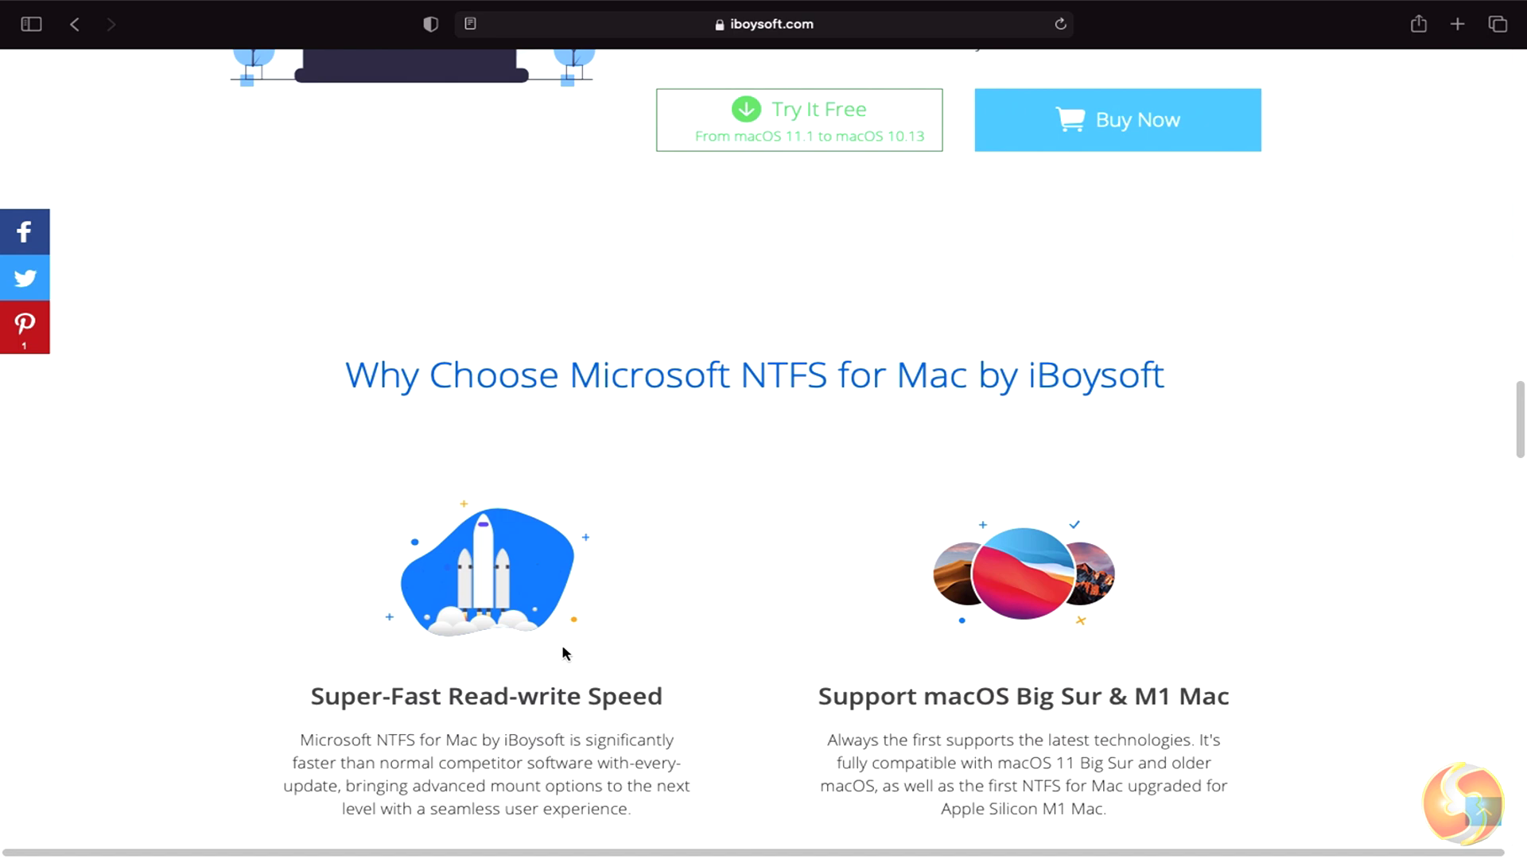
pyautogui.scroll(-2, 1124, 663)
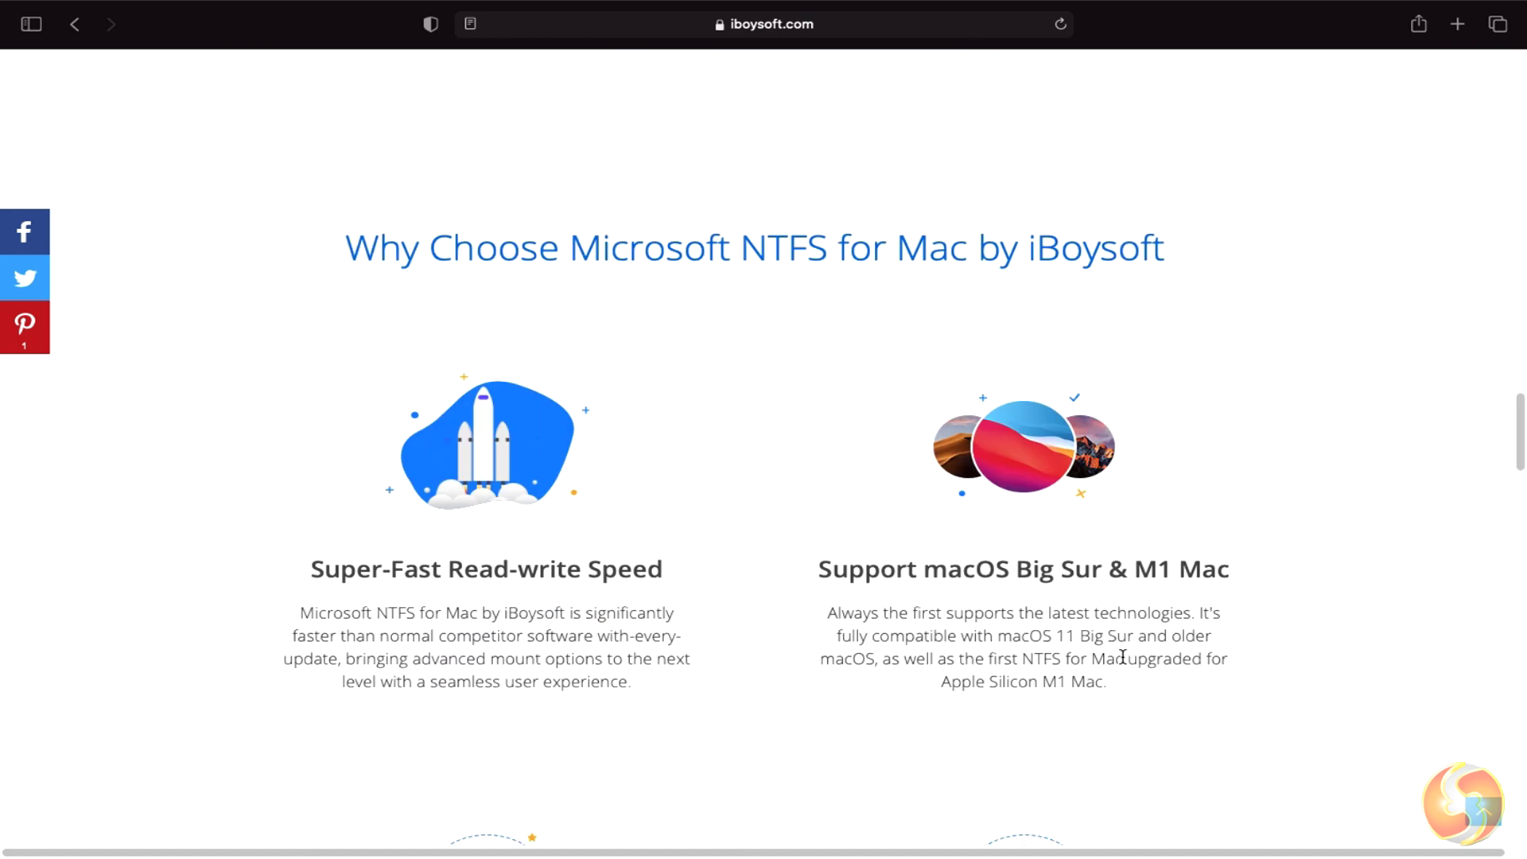
pyautogui.moveTo(873, 613); pyautogui.dragTo(1200, 680)
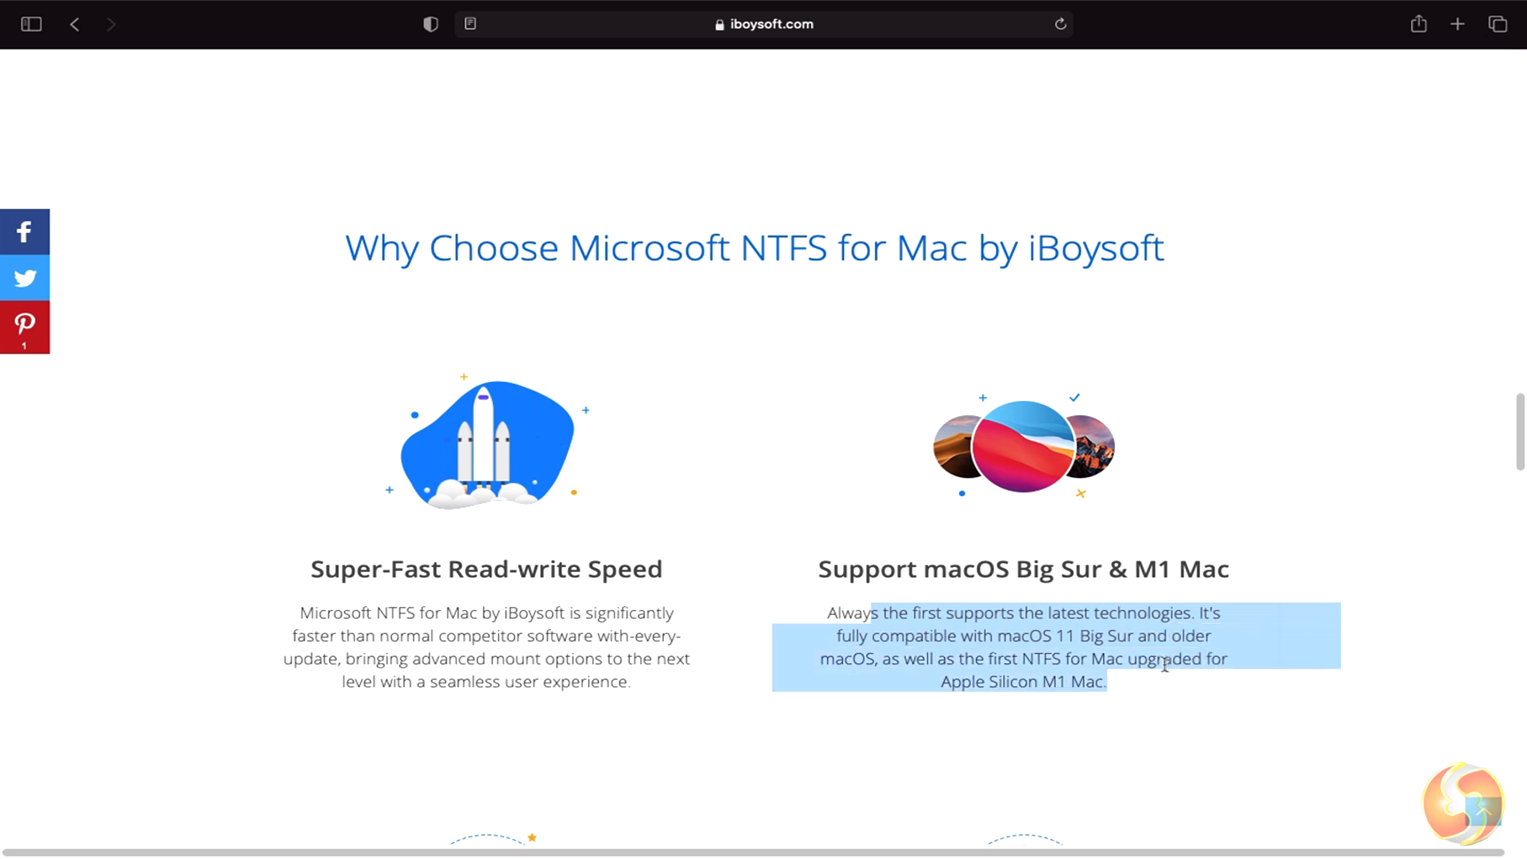